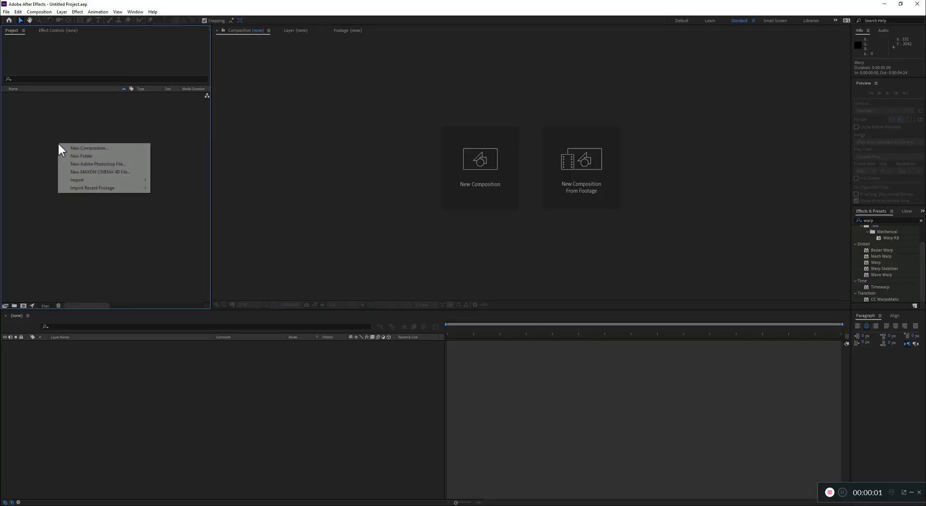
# - Create a 5-second composition named Texture at 2048×2048, 24 fps
pyautogui.click(72, 148)
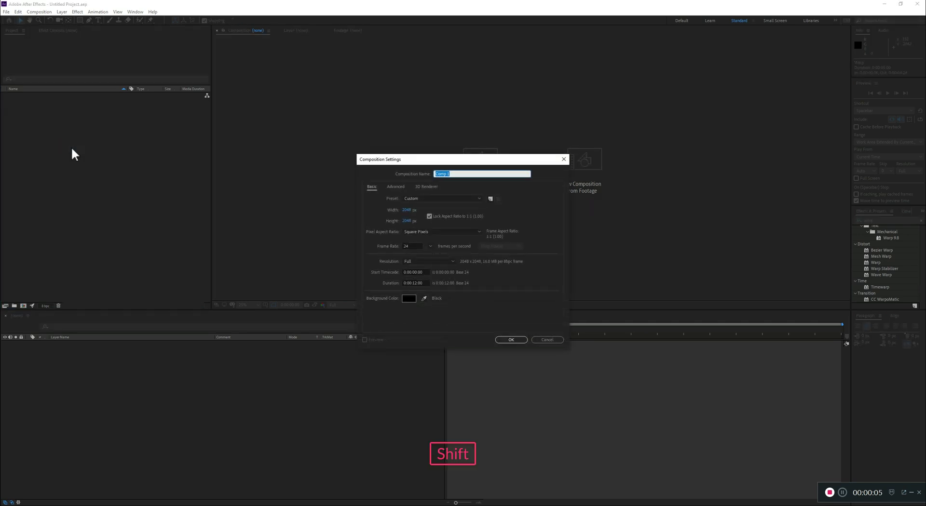
pyautogui.write('Texture')
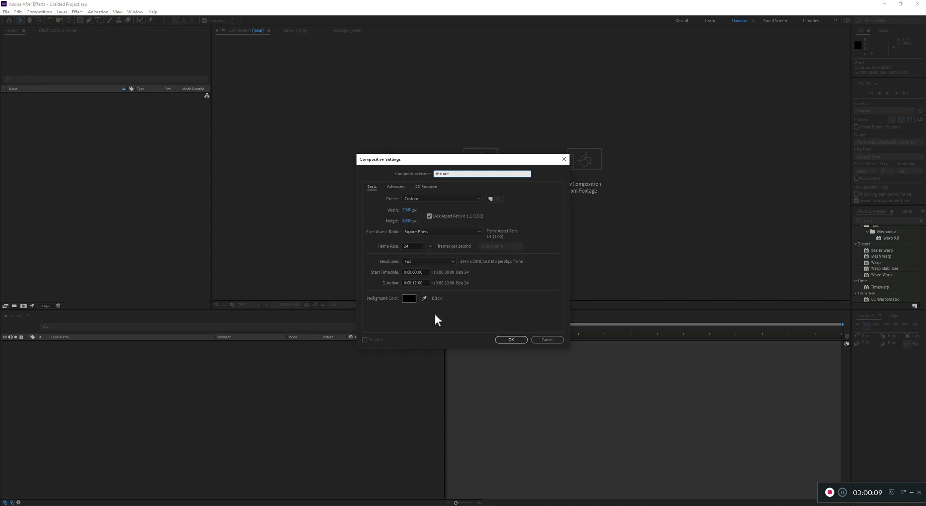
pyautogui.click(416, 282)
pyautogui.write('500')
pyautogui.press('Return')
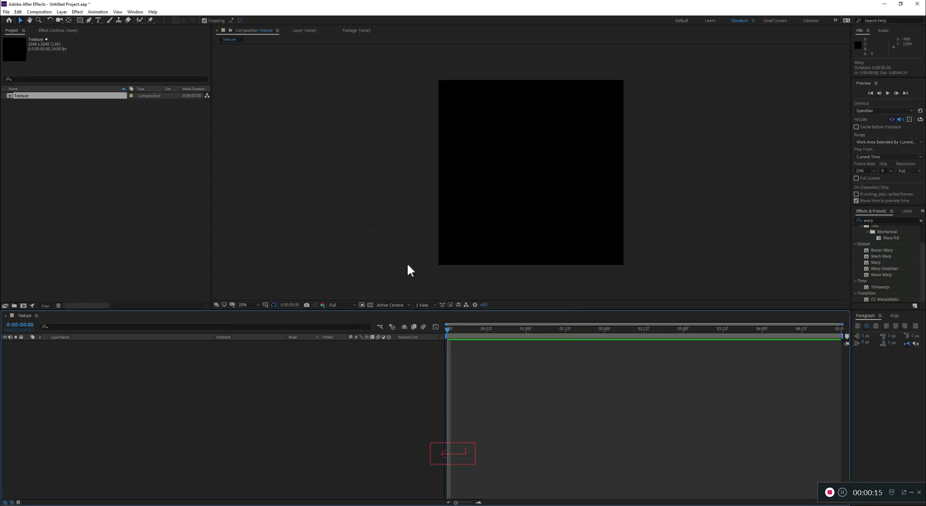
# - Add a black 2048×2048 solid layer named Texture to the composition
pyautogui.rightClick(80, 388)
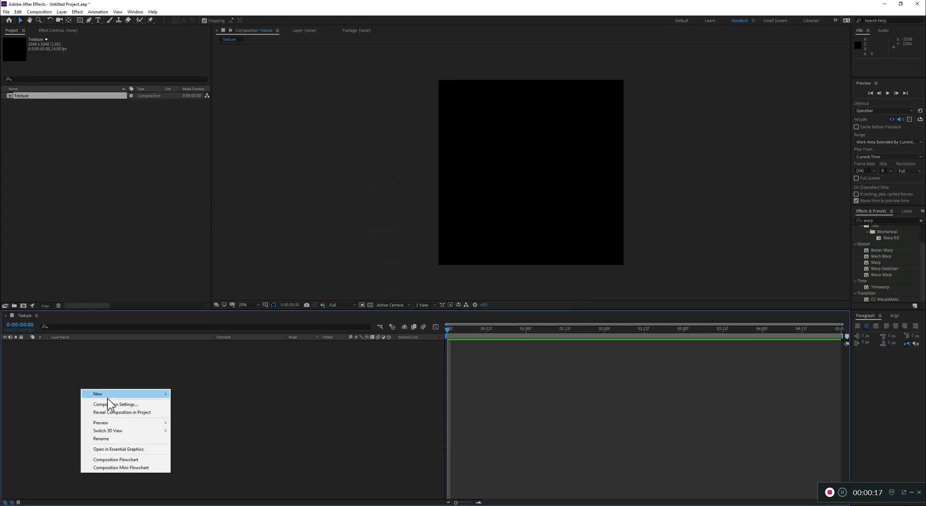
pyautogui.moveTo(111, 394)
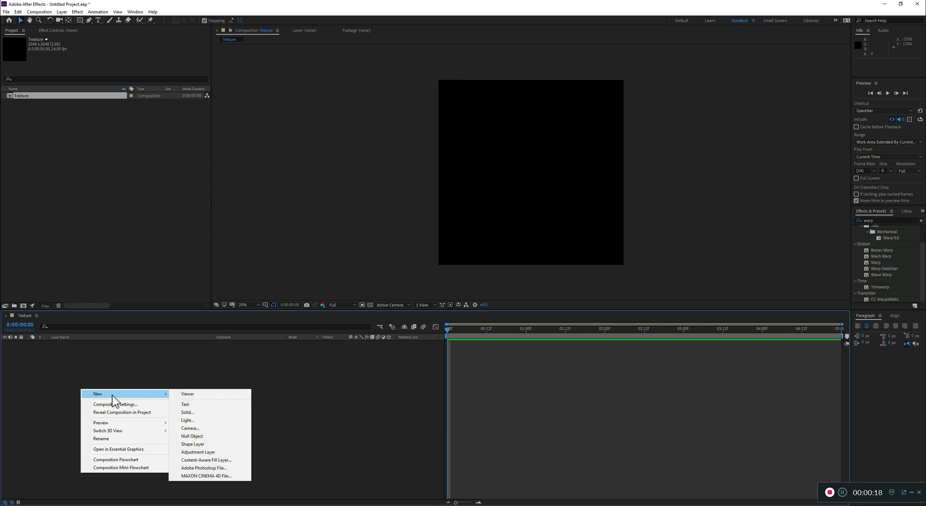
pyautogui.click(196, 414)
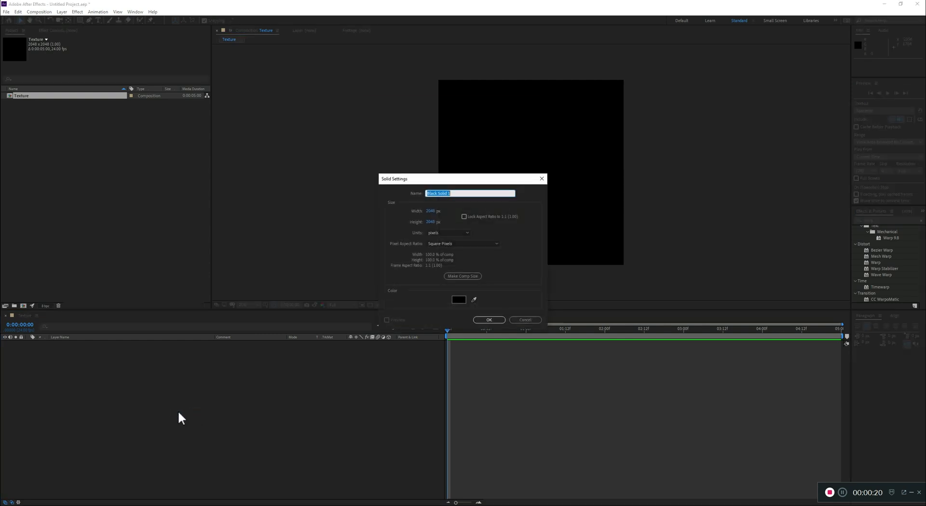
pyautogui.doubleClick(448, 193)
pyautogui.hotkey('ctrl', 'a')
pyautogui.write('Texture')
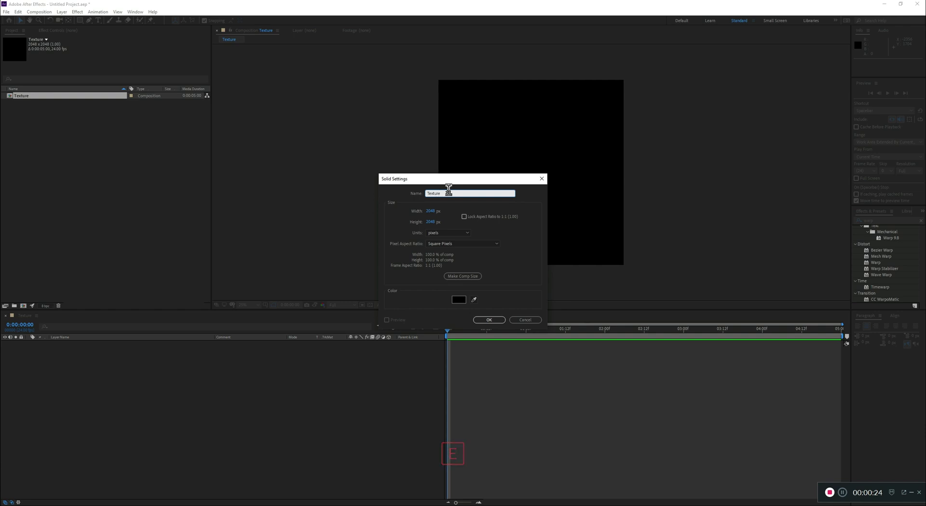
pyautogui.press('Return')
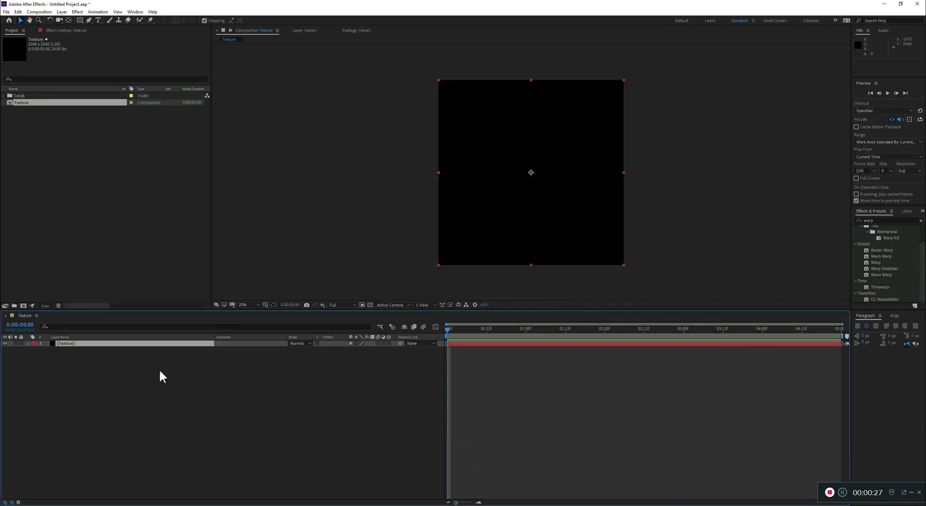
# - Apply Turbulent Noise to the Texture solid with the Terrain fractal type
pyautogui.doubleClick(873, 220)
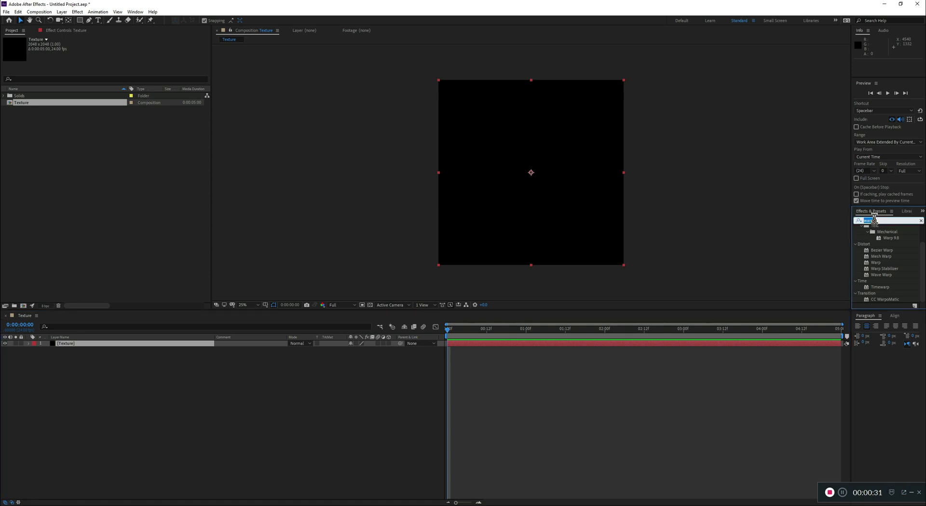
pyautogui.write('turbul')
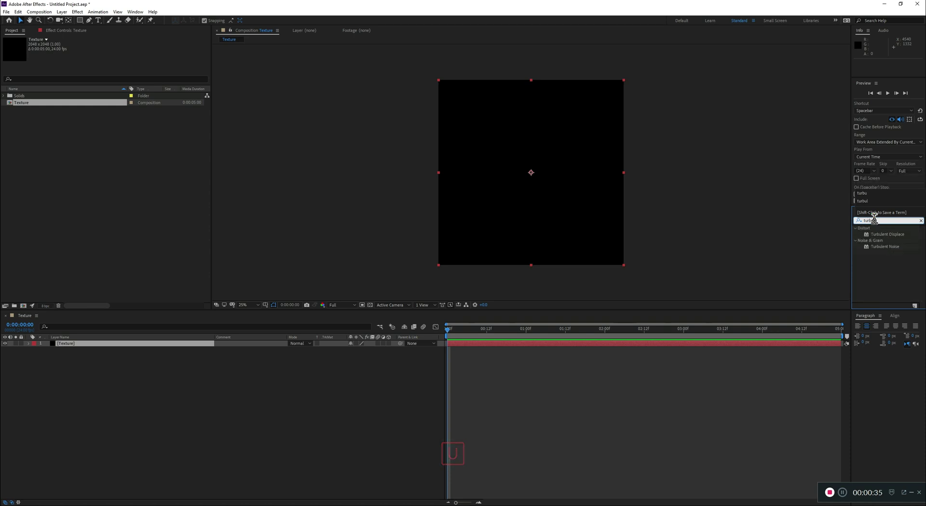
pyautogui.moveTo(891, 246); pyautogui.dragTo(526, 208)
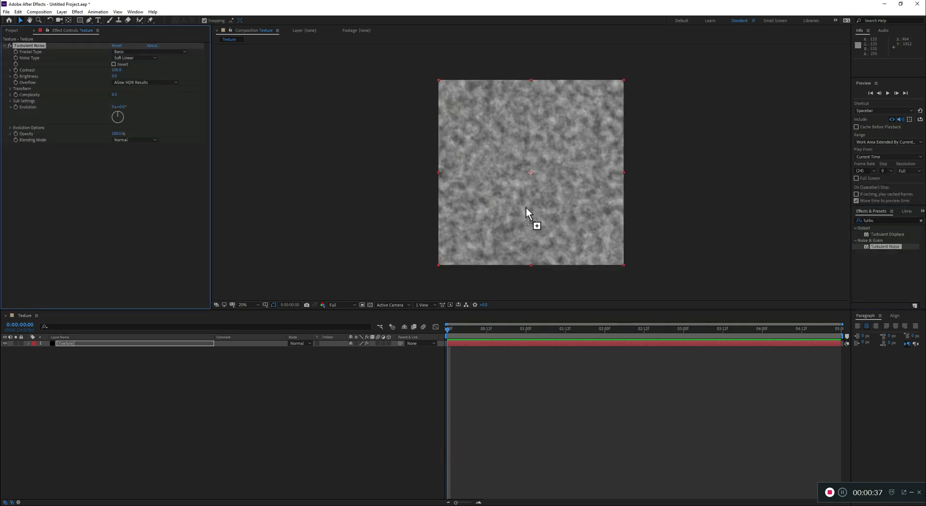
pyautogui.click(152, 51)
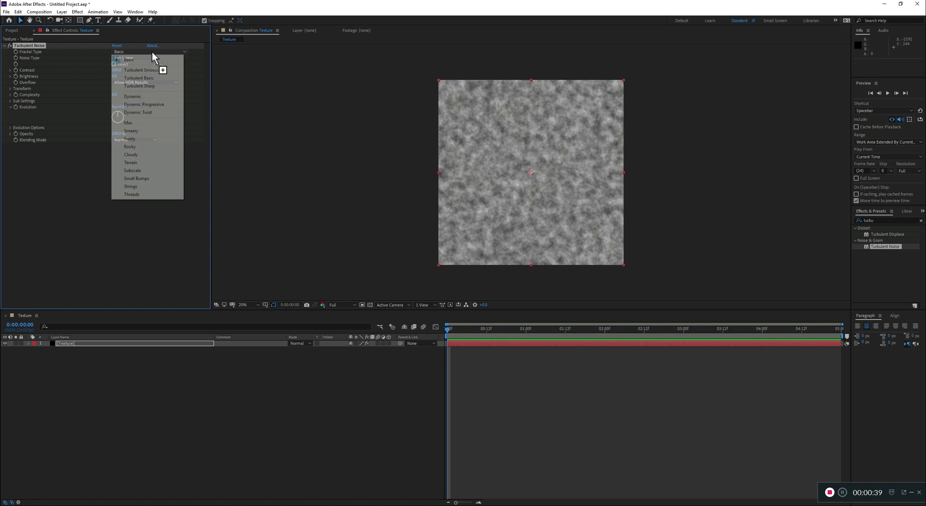
pyautogui.click(145, 163)
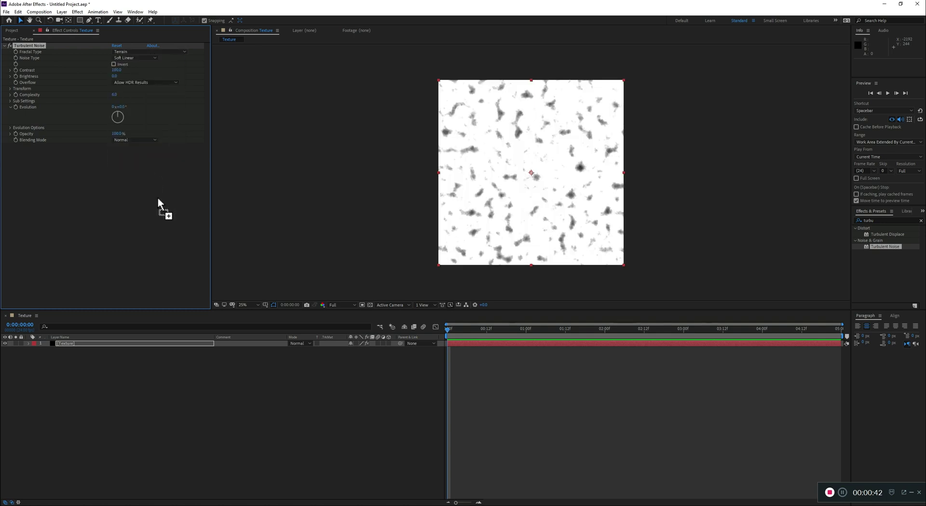
# - Set Turbulent Noise Contrast to 74, Brightness to -95 and Complexity to 1
pyautogui.click(116, 70)
pyautogui.write('74')
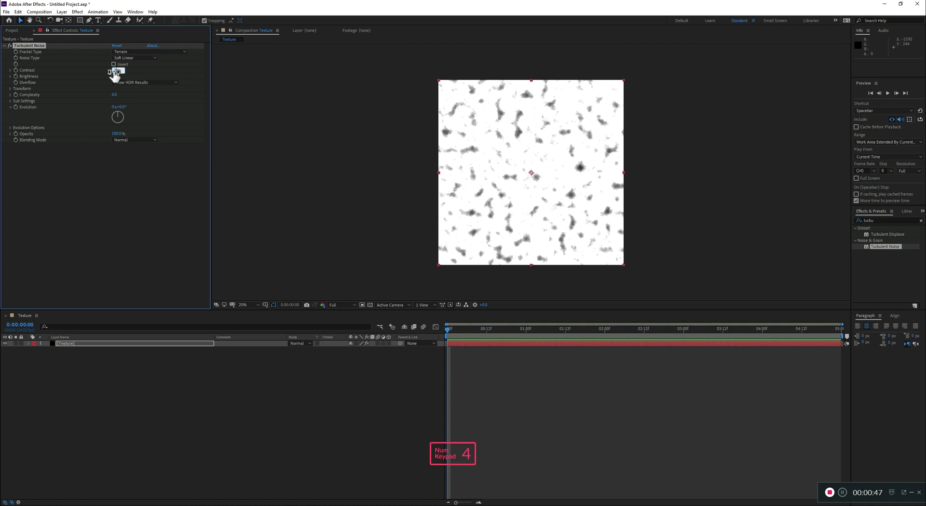
pyautogui.press('Tab')
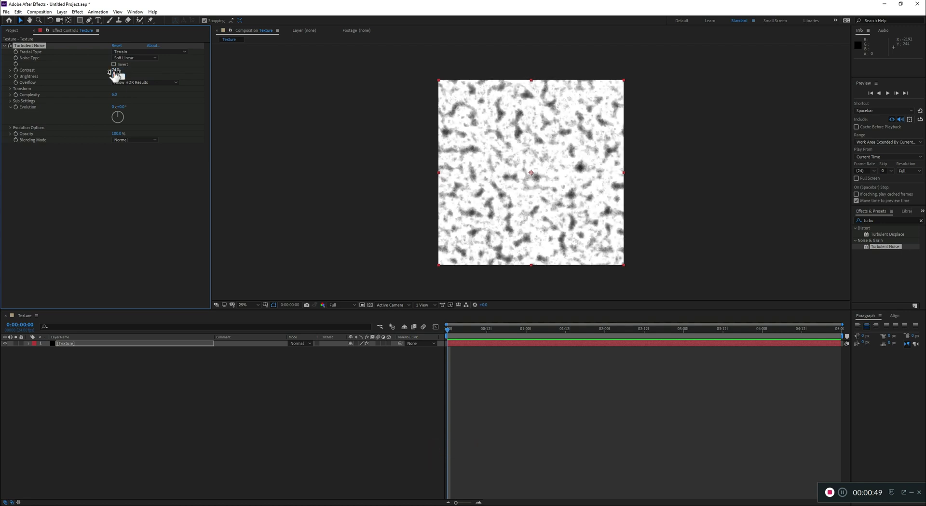
pyautogui.write('-95')
pyautogui.press('Tab')
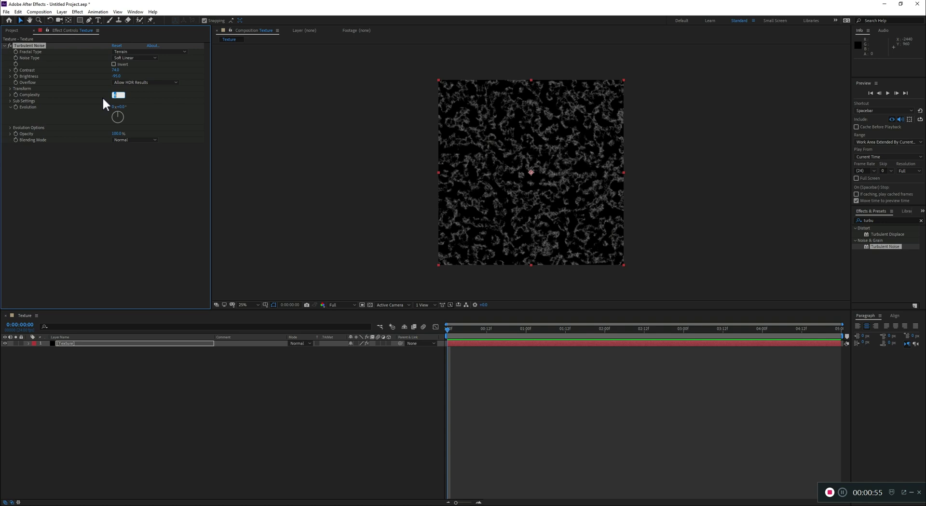
pyautogui.write('1')
pyautogui.press('Return')
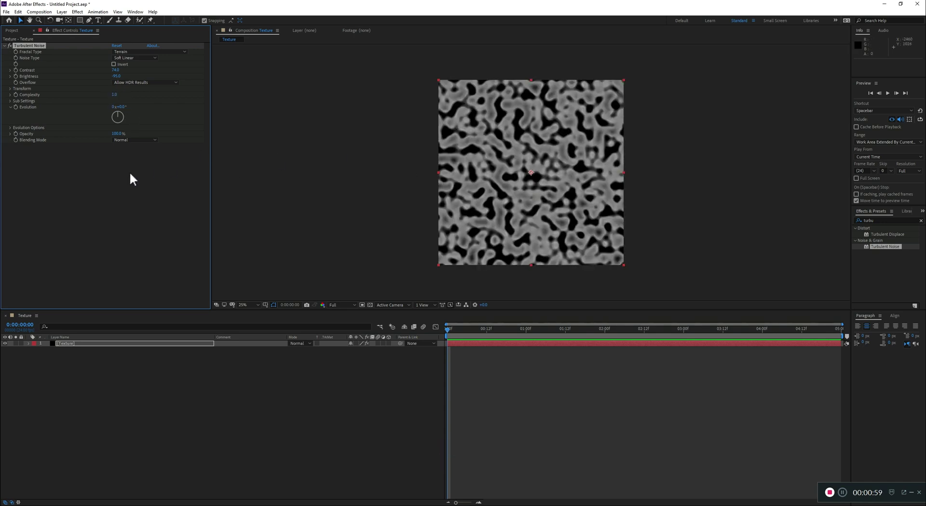
# - Add Find Edges after Turbulent Noise with Invert turned on
pyautogui.click(5, 45)
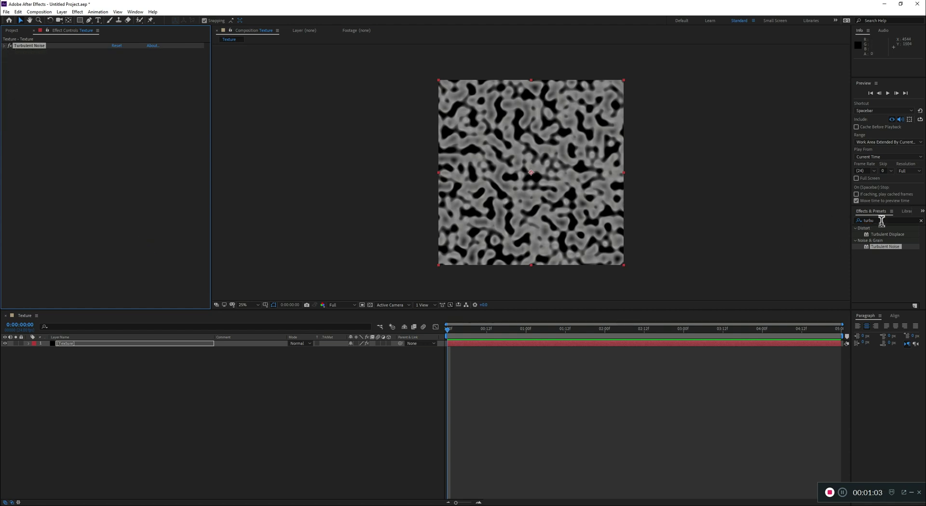
pyautogui.moveTo(883, 220); pyautogui.dragTo(852, 218)
pyautogui.write('find edge')
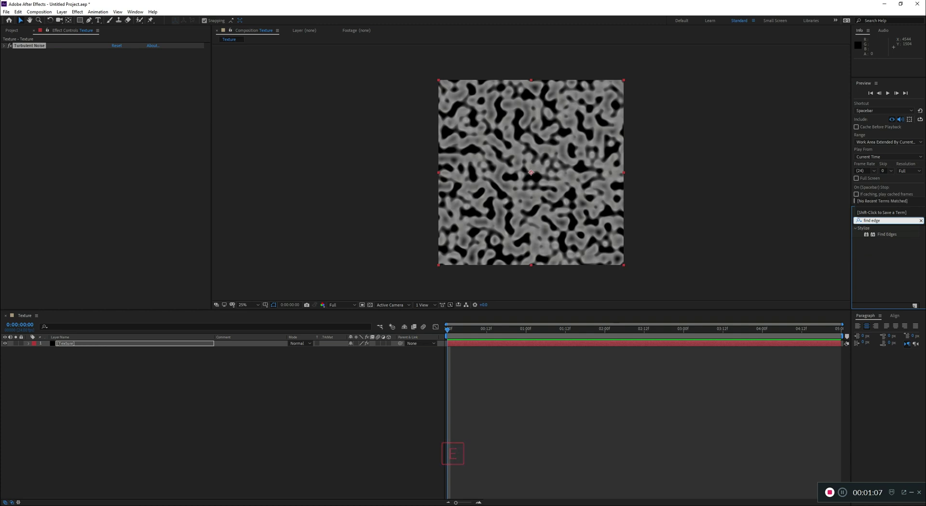
pyautogui.moveTo(886, 234); pyautogui.dragTo(45, 185)
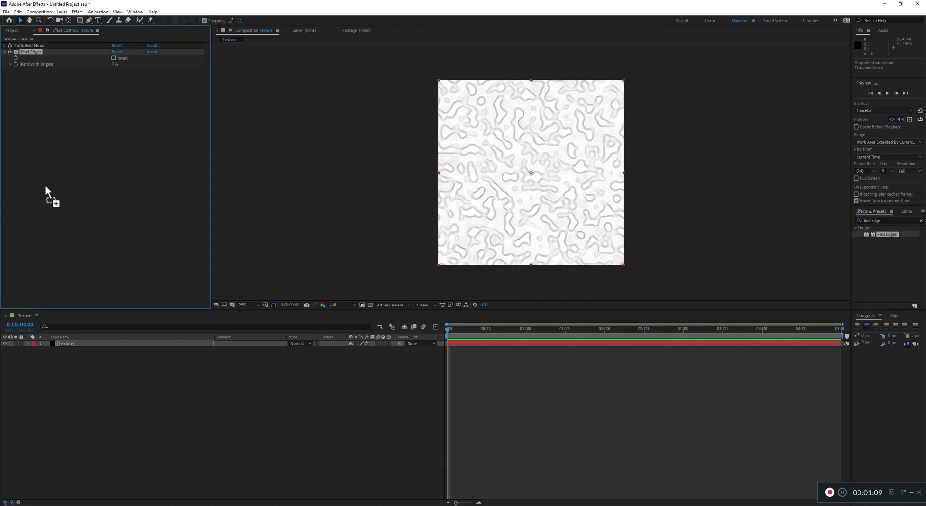
pyautogui.click(114, 58)
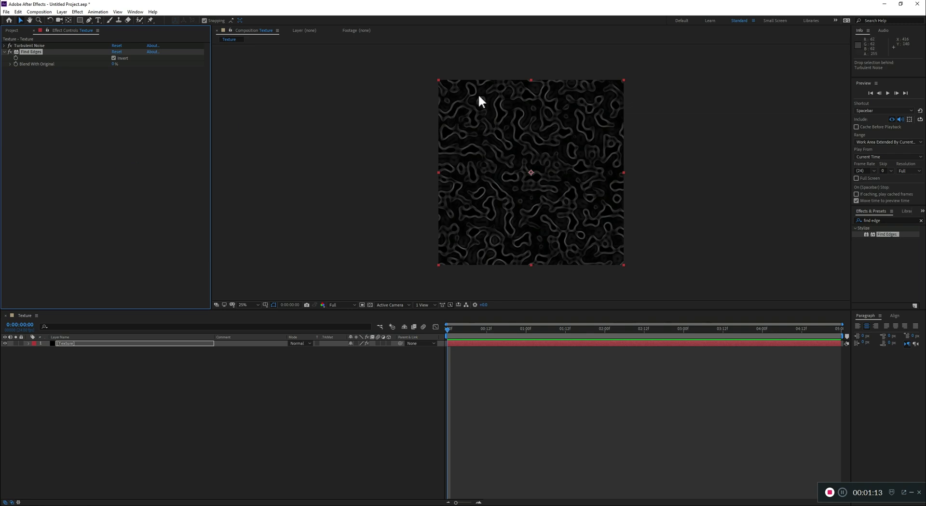
pyautogui.click(890, 222)
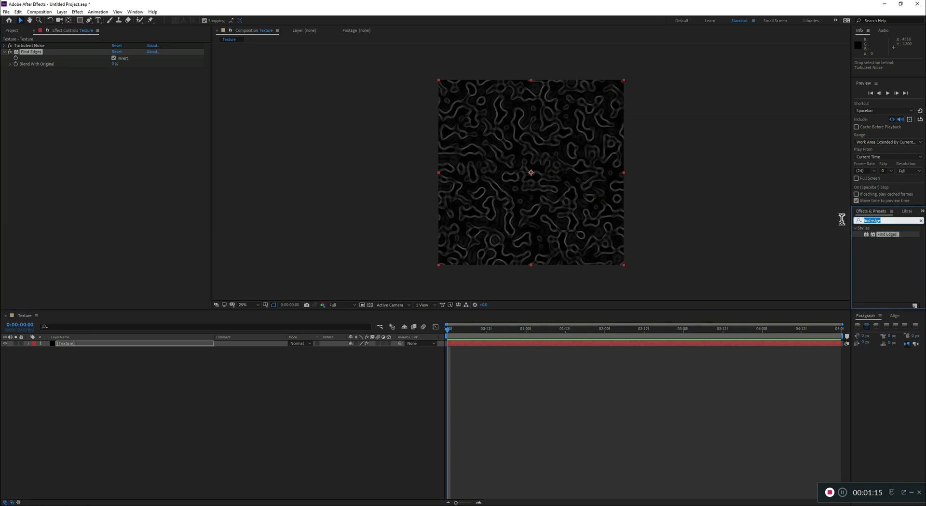
# - Add a Levels effect below Find Edges and roughly drag its input black and white
pyautogui.write('level')
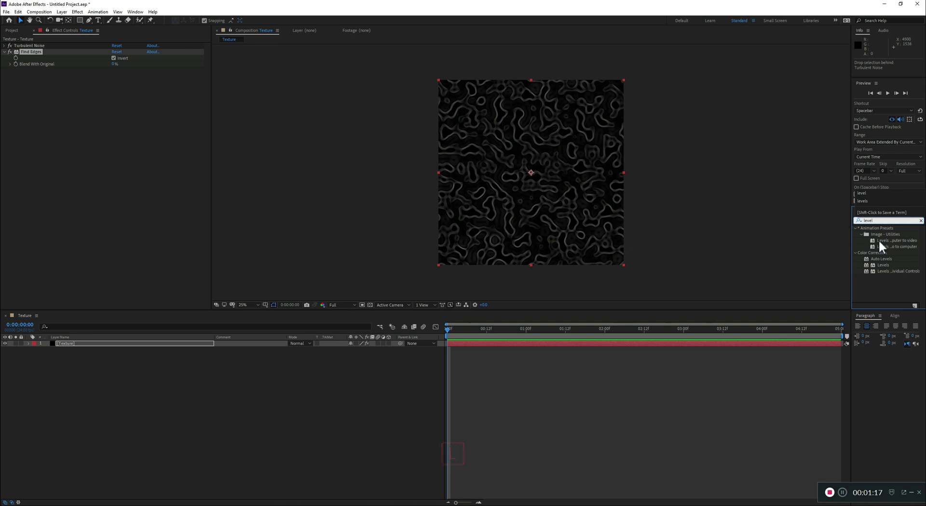
pyautogui.moveTo(883, 265); pyautogui.dragTo(42, 99)
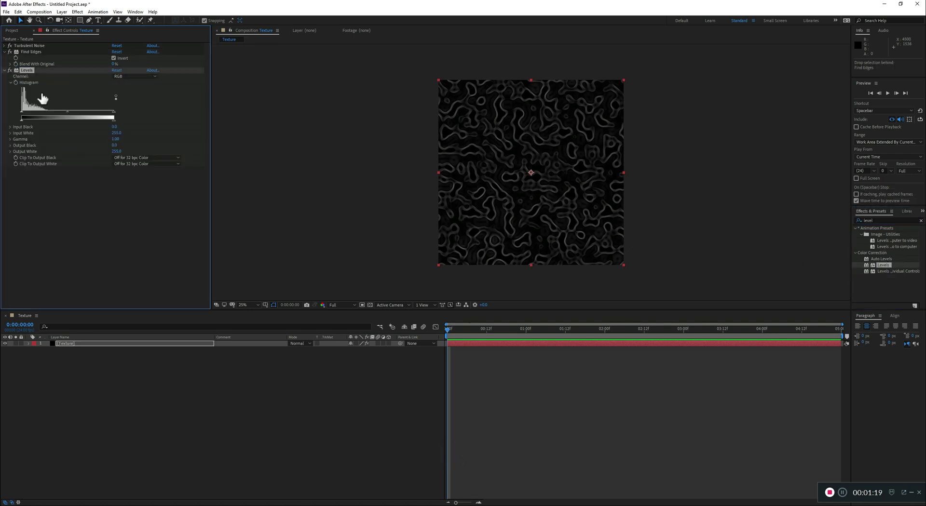
pyautogui.click(5, 52)
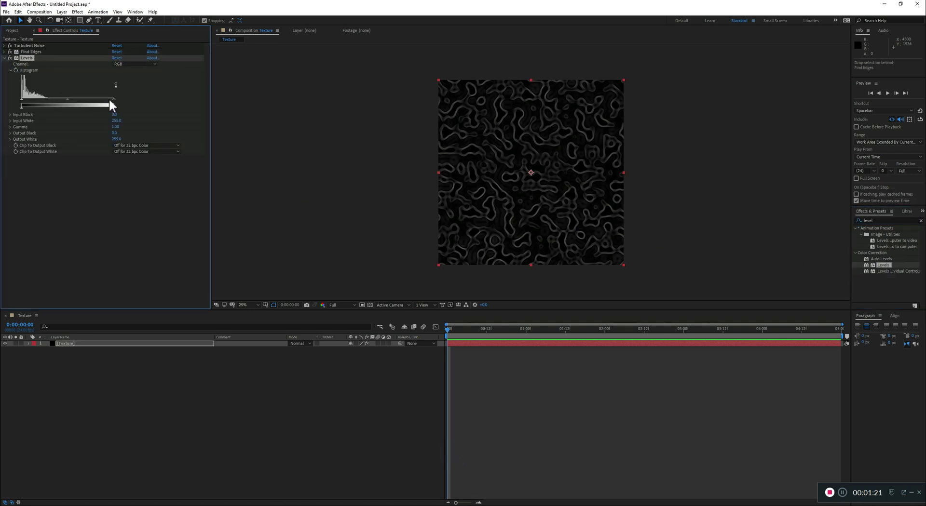
pyautogui.moveTo(113, 98); pyautogui.dragTo(46, 99)
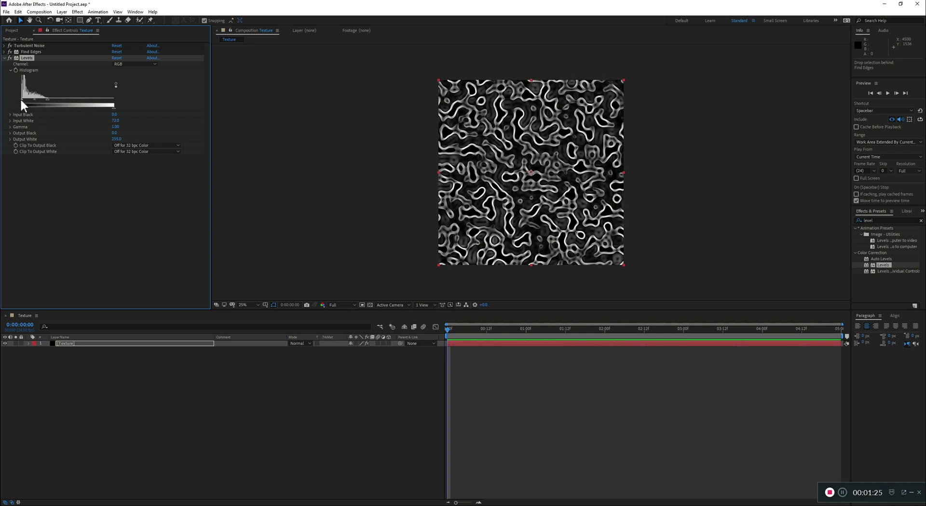
pyautogui.moveTo(22, 99); pyautogui.dragTo(28, 100)
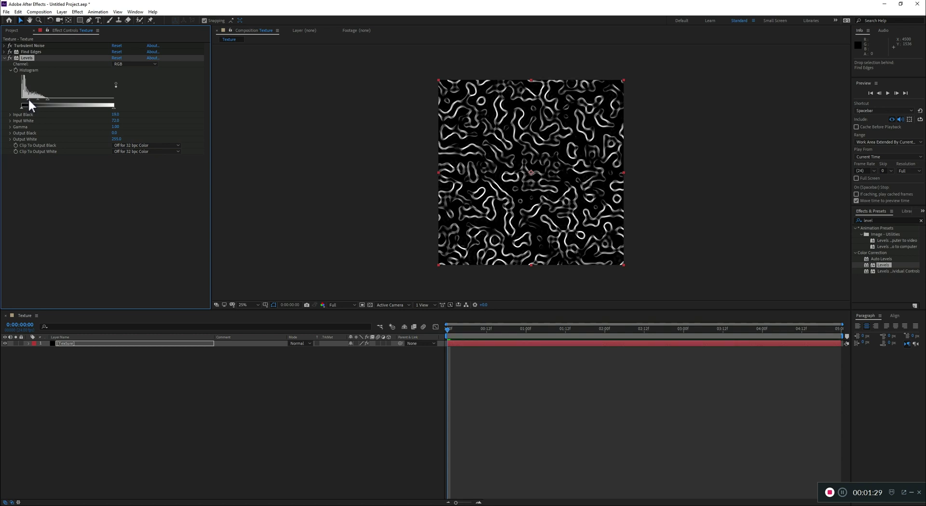
# - Set Levels Input Black to 14 and Input White to 70, keeping Gamma 1.00
pyautogui.click(116, 115)
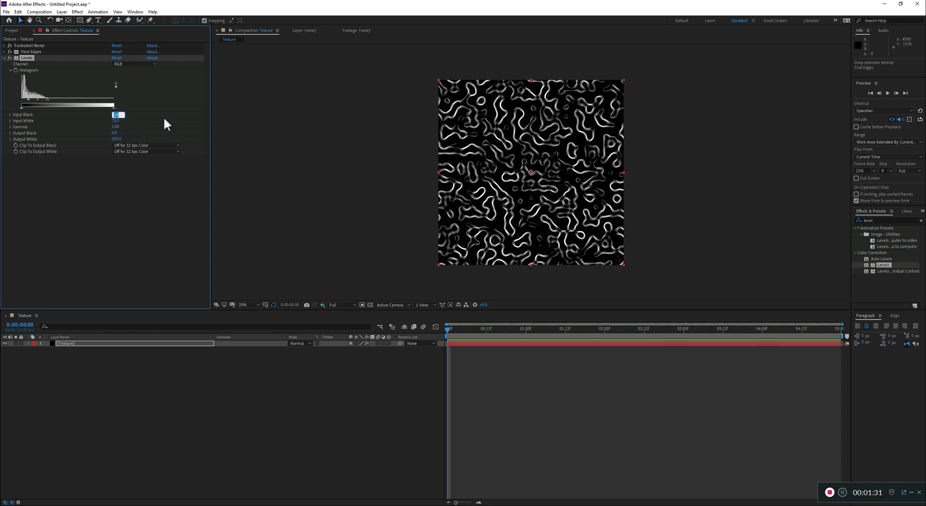
pyautogui.write('14')
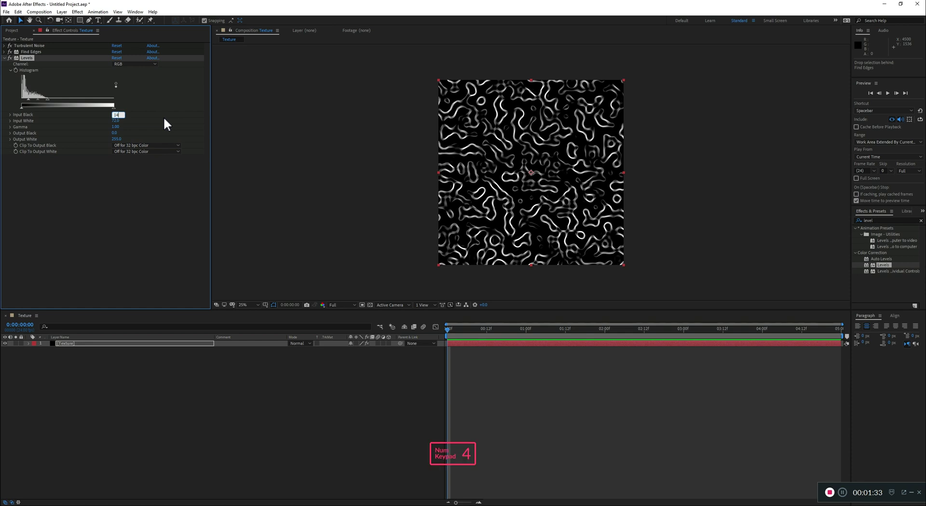
pyautogui.press('Tab')
pyautogui.write('70')
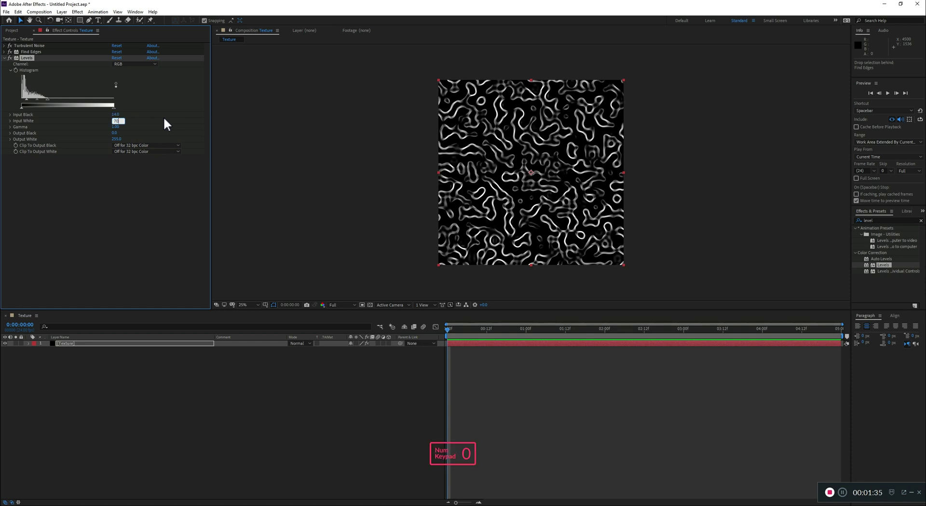
pyautogui.press('Tab')
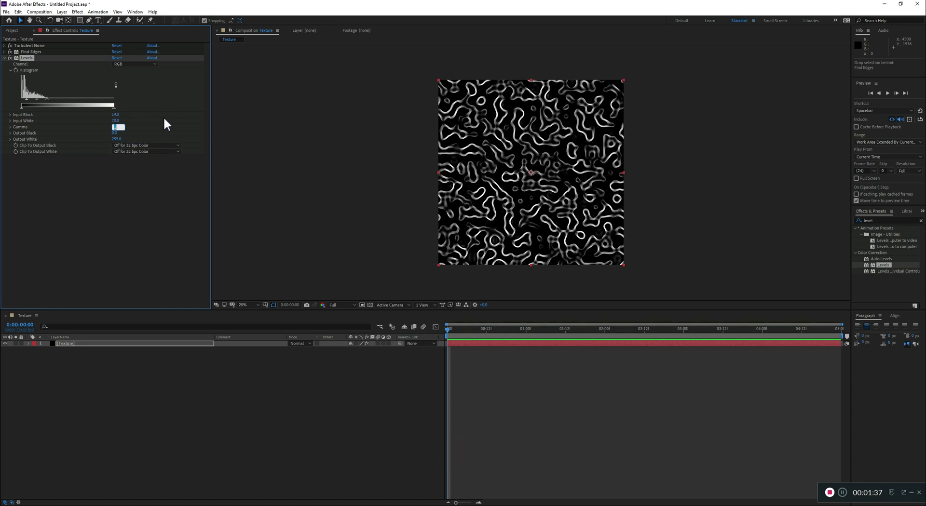
pyautogui.click(144, 205)
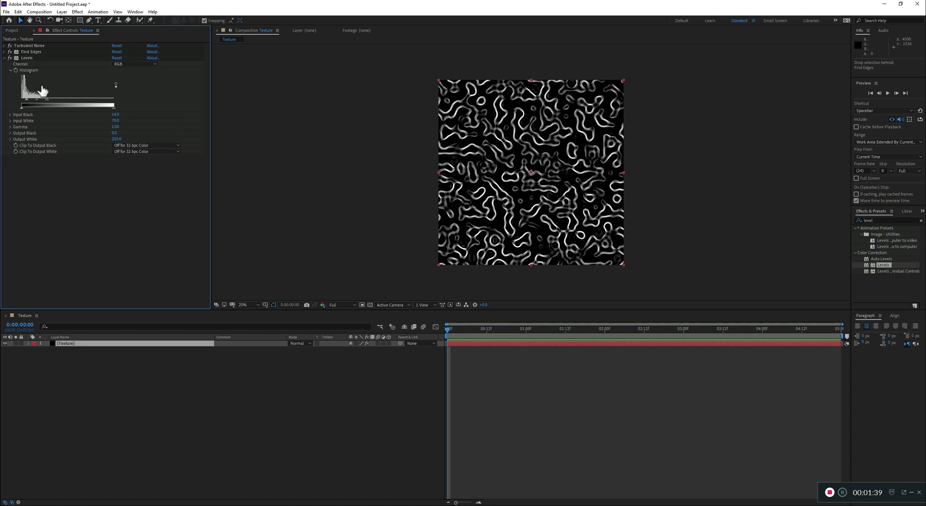
pyautogui.click(5, 58)
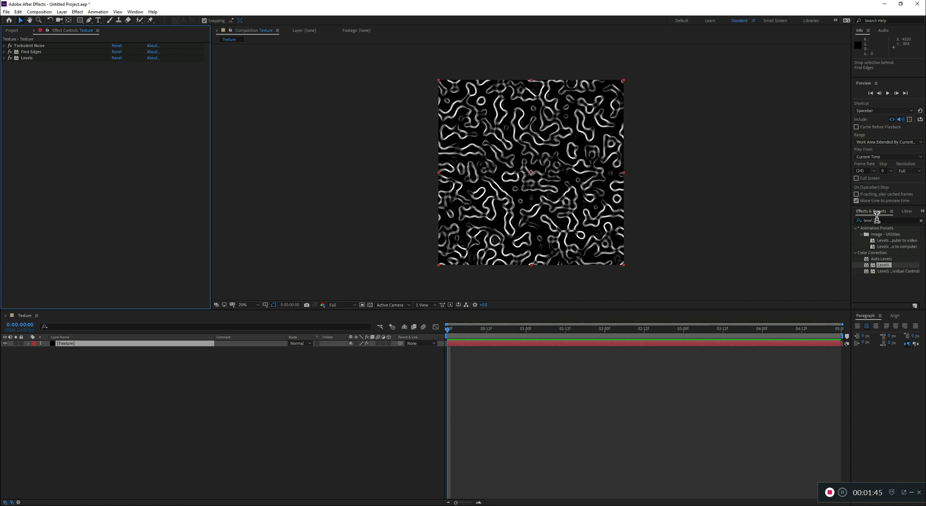
# - Apply CC Griddler to the Texture layer and scrub its Horizontal Scale upward
pyautogui.click(857, 216)
pyautogui.write('cc gri')
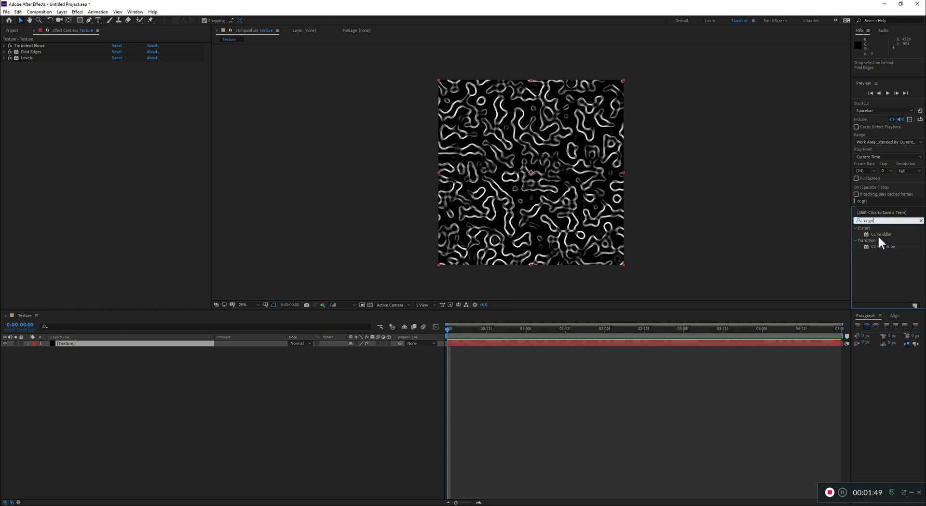
pyautogui.moveTo(880, 235); pyautogui.dragTo(89, 155)
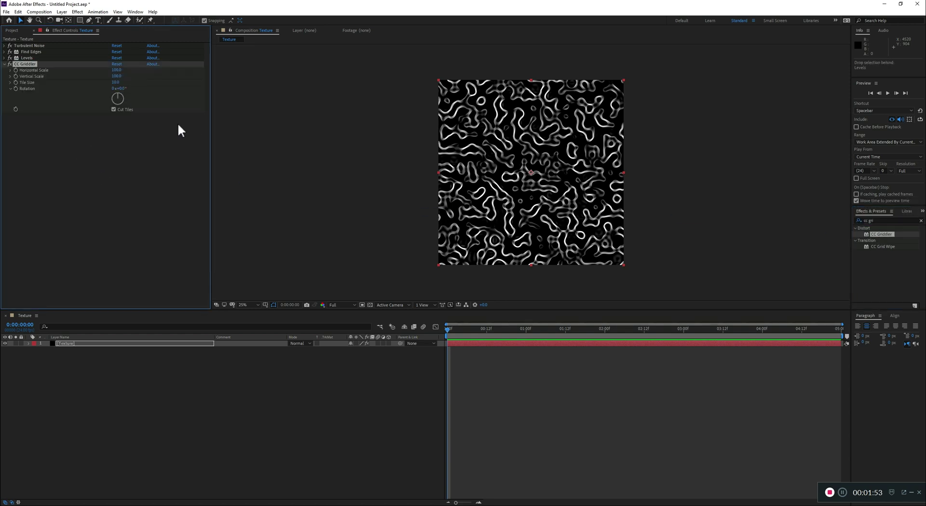
pyautogui.click(117, 71)
pyautogui.click(138, 167)
pyautogui.moveTo(120, 71); pyautogui.dragTo(178, 76)
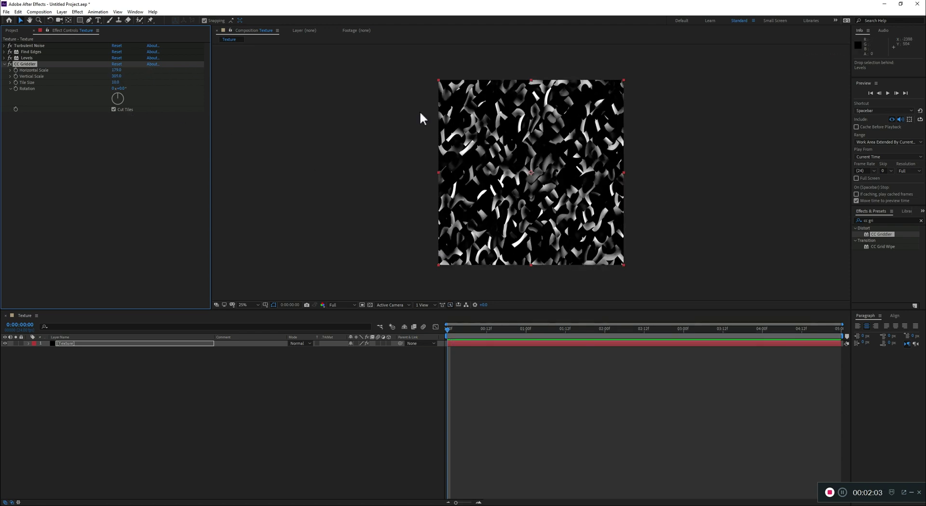
# - Set Griddler Horizontal Scale 394, Vertical Scale 390, Tile Size 8 and Rotation 224°
pyautogui.click(117, 70)
pyautogui.write('100')
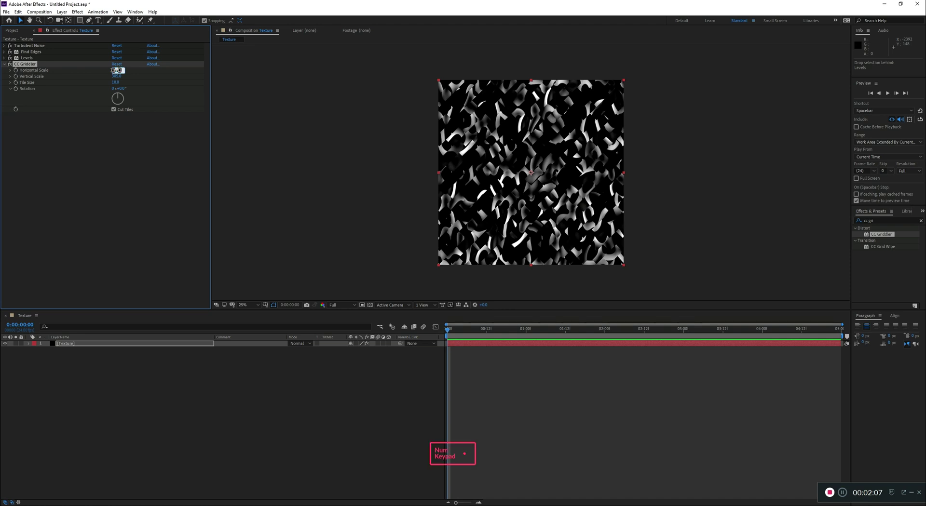
pyautogui.press('Left')
pyautogui.write('4')
pyautogui.press('Tab')
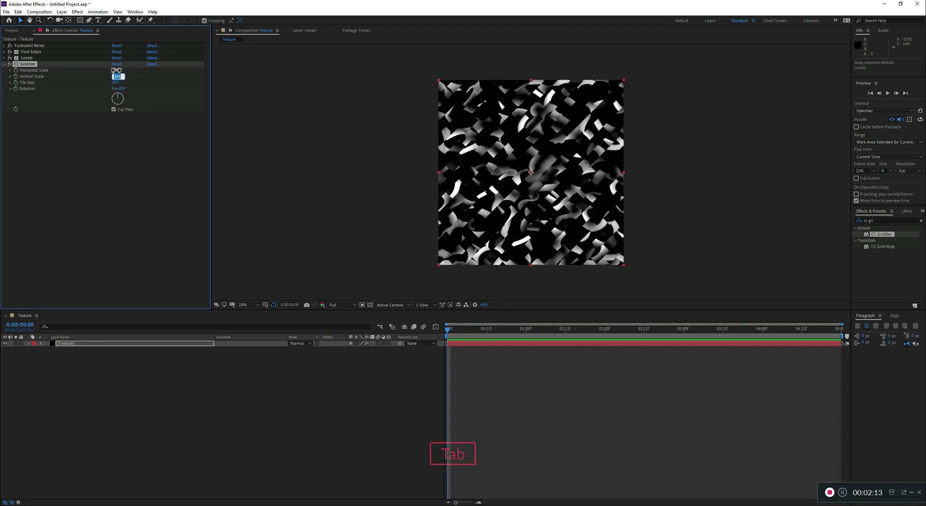
pyautogui.write('390')
pyautogui.press('Tab')
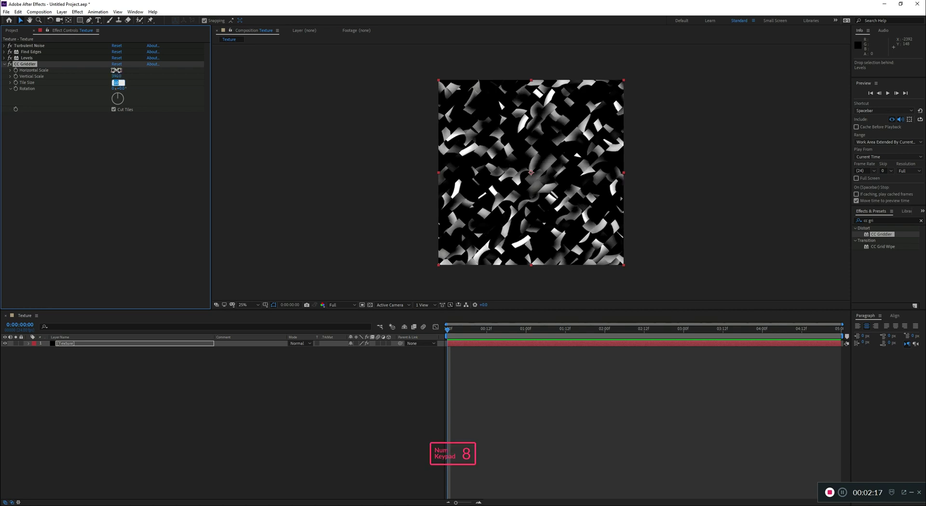
pyautogui.write('8')
pyautogui.press('Tab')
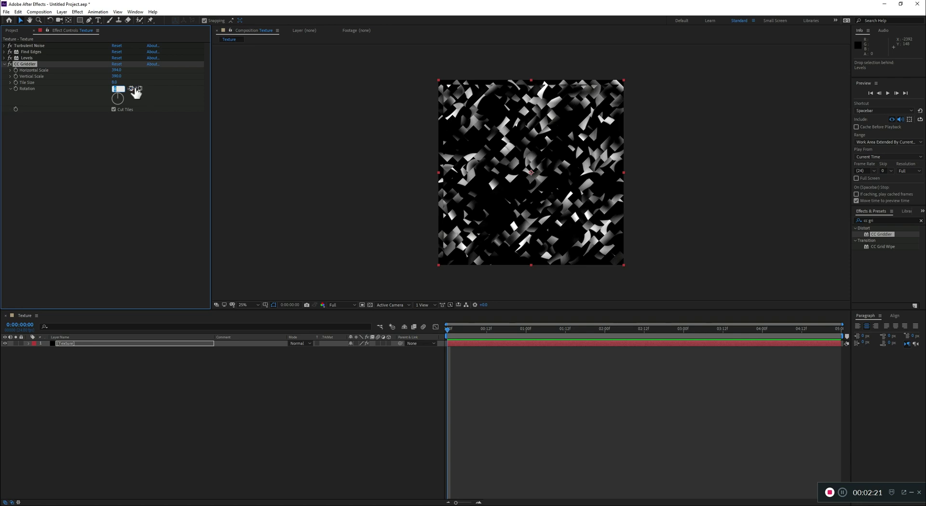
pyautogui.press('Tab')
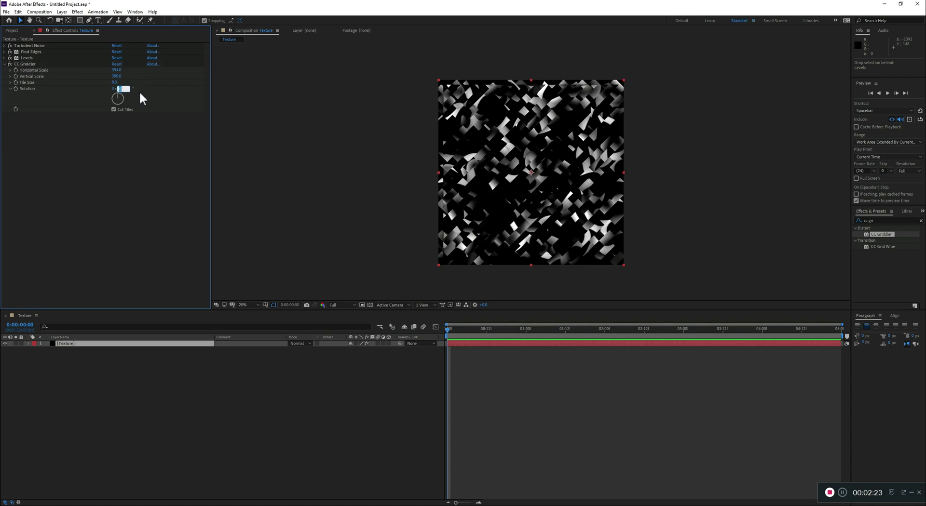
pyautogui.write('224')
pyautogui.press('Tab')
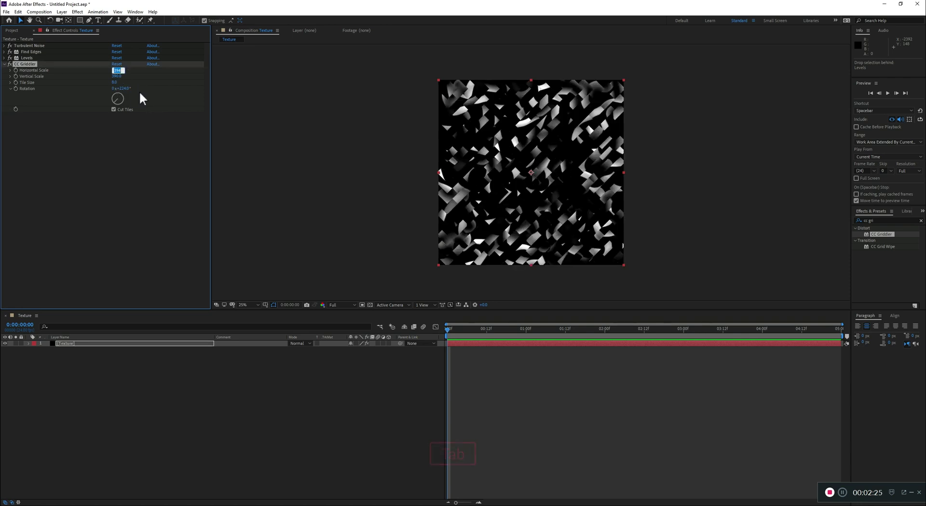
pyautogui.click(124, 140)
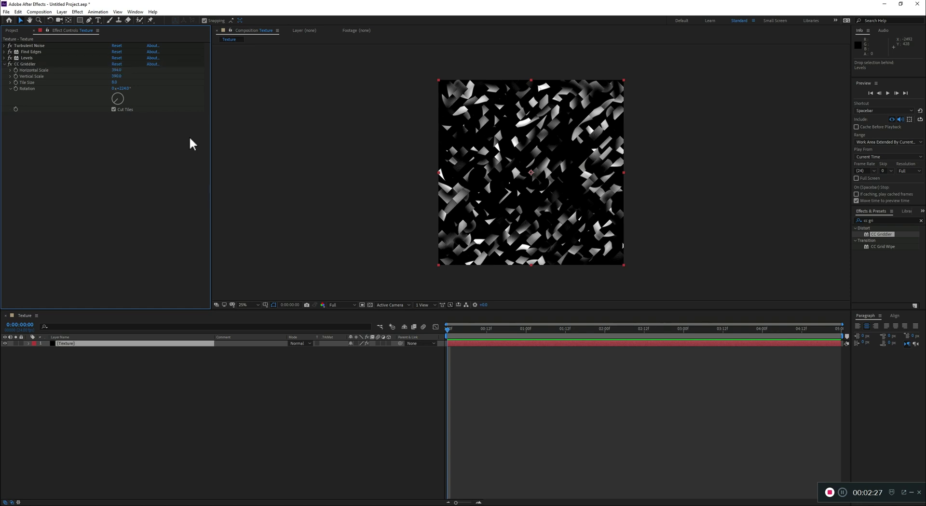
# - Toggle CC Griddler off and back on to compare the texture
pyautogui.click(4, 64)
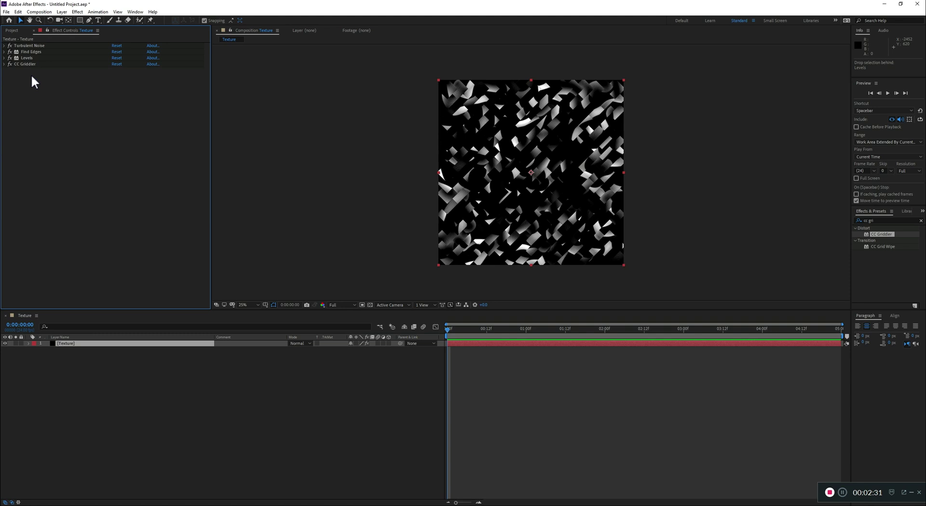
pyautogui.click(107, 372)
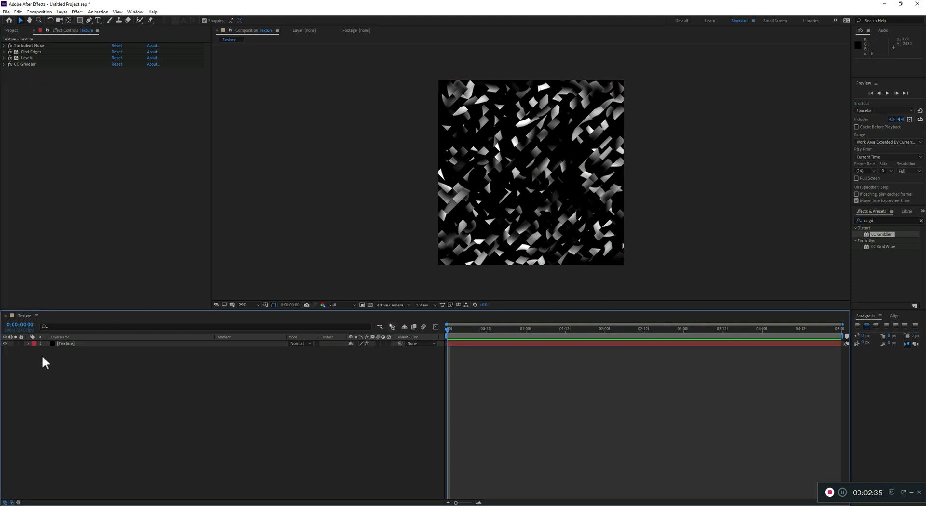
pyautogui.click(49, 344)
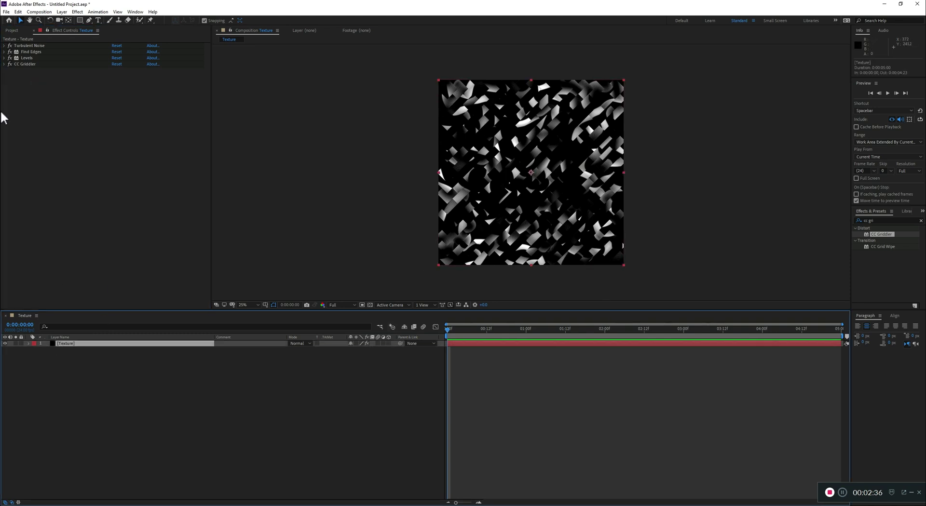
pyautogui.click(9, 63)
pyautogui.click(9, 51)
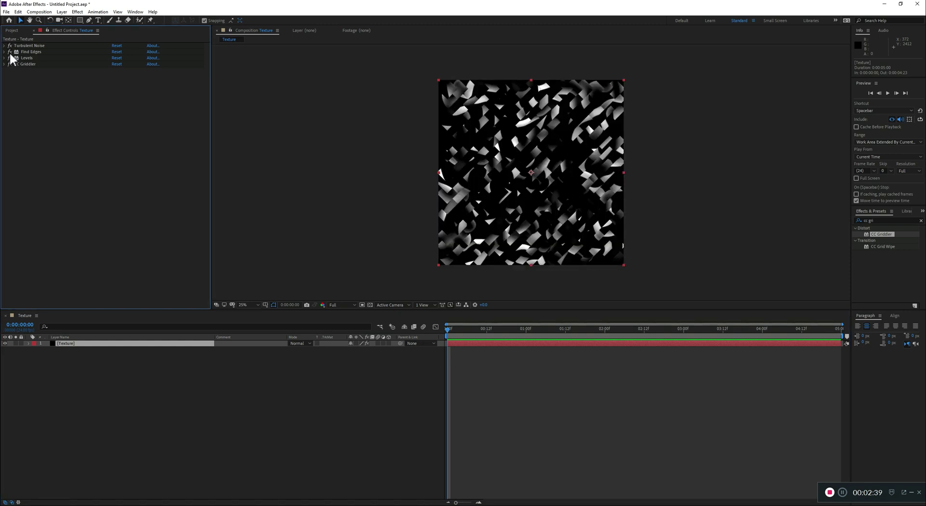
# - Add an adjustment layer above Texture named CC Kaleia
pyautogui.rightClick(143, 406)
pyautogui.moveTo(160, 412)
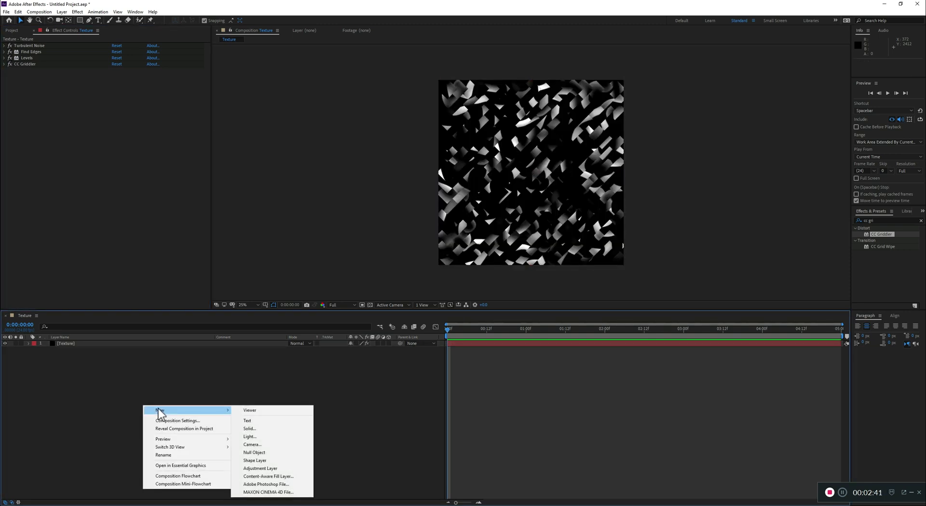
pyautogui.click(279, 468)
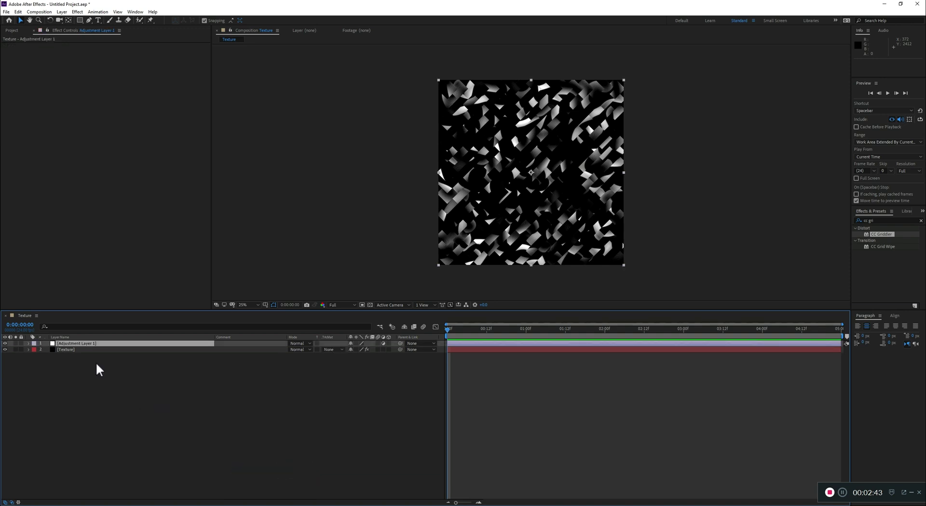
pyautogui.press('Return')
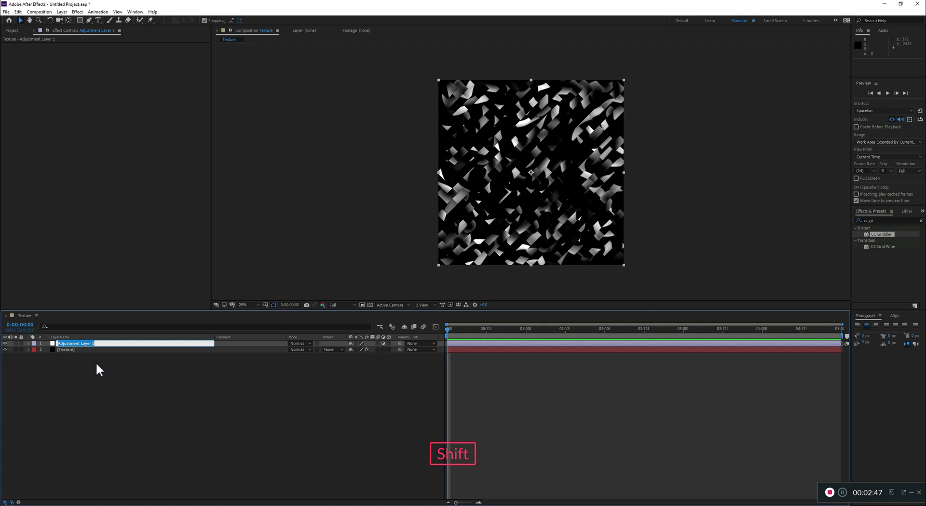
pyautogui.write('CC Kaleia')
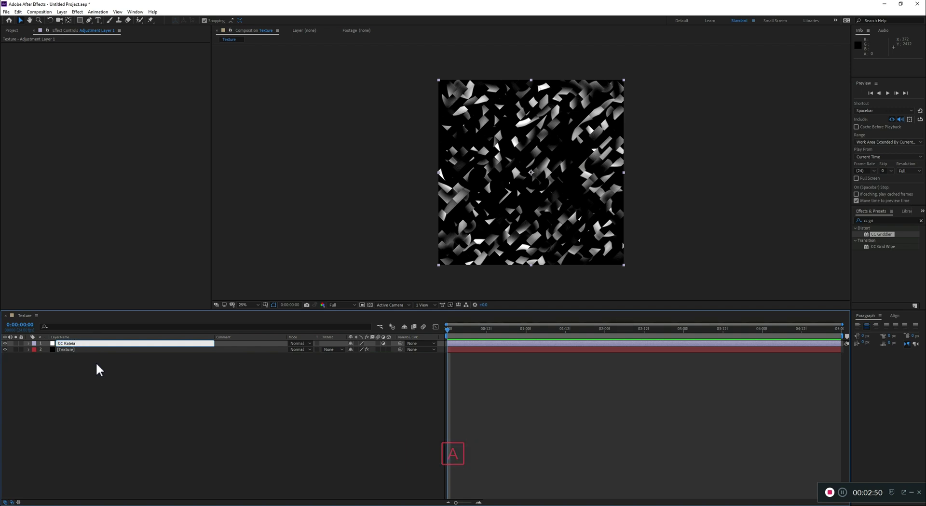
pyautogui.press('Return')
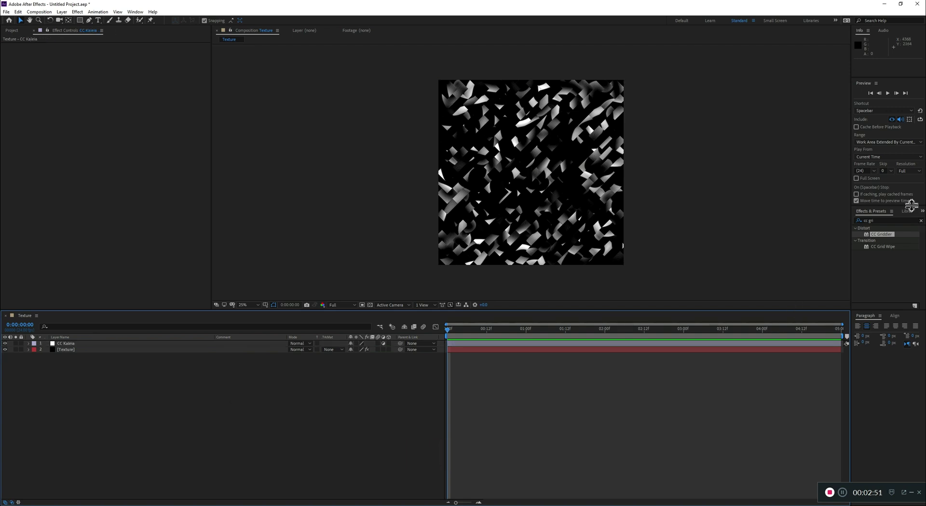
# - Apply CC Kaleida to the adjustment layer and correct its name to CC Kaleida
pyautogui.doubleClick(885, 220)
pyautogui.write('kal')
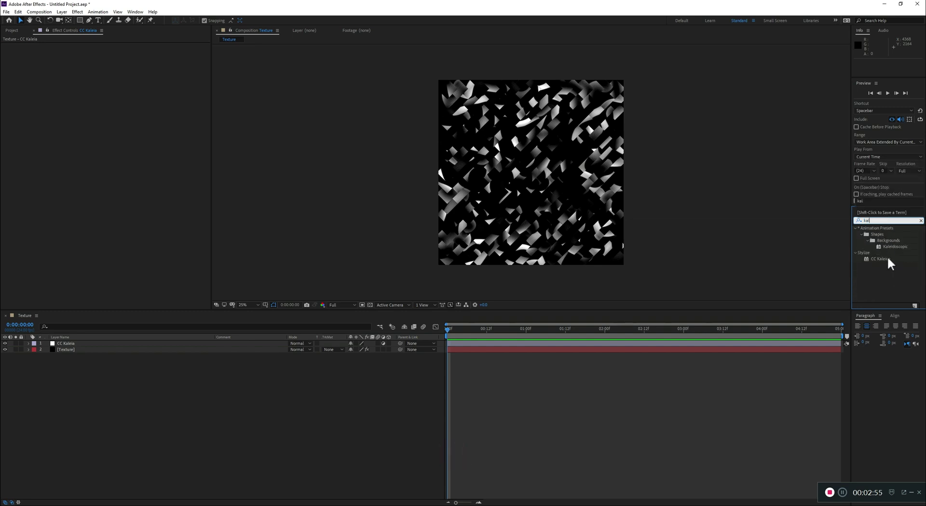
pyautogui.moveTo(888, 259); pyautogui.dragTo(72, 343)
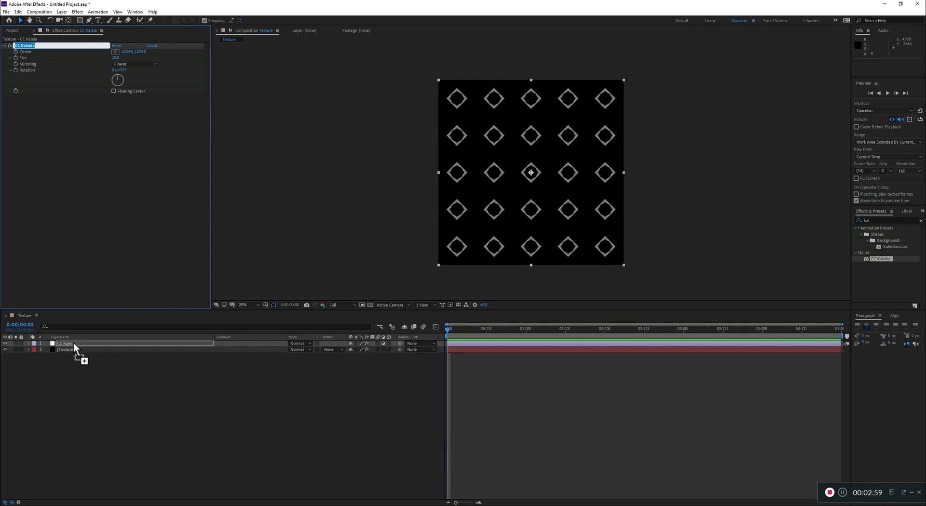
pyautogui.moveTo(74, 342); pyautogui.dragTo(97, 358)
pyautogui.press('Return')
pyautogui.press('Left')
pyautogui.write('d')
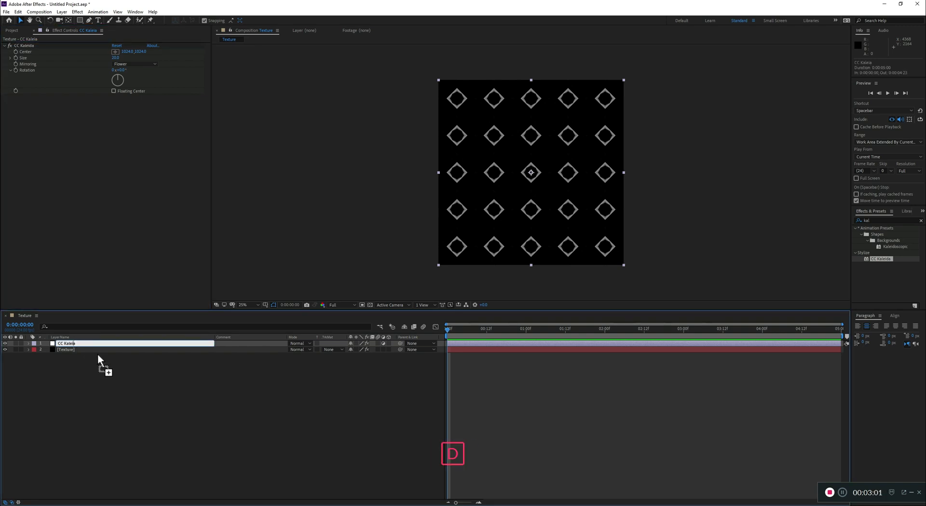
pyautogui.press('Return')
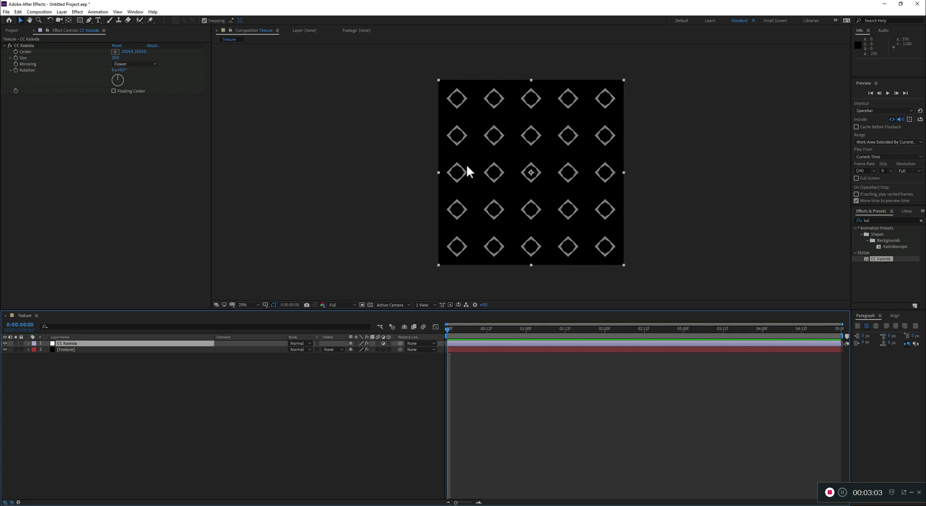
# - Set the CC Kaleida Size to 88.4 and Rotation to 96°
pyautogui.click(117, 58)
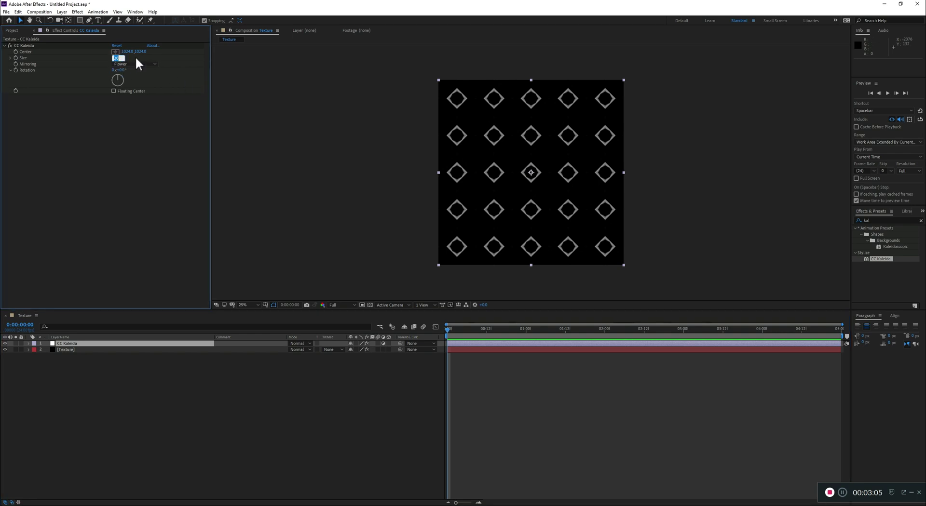
pyautogui.write('88.4')
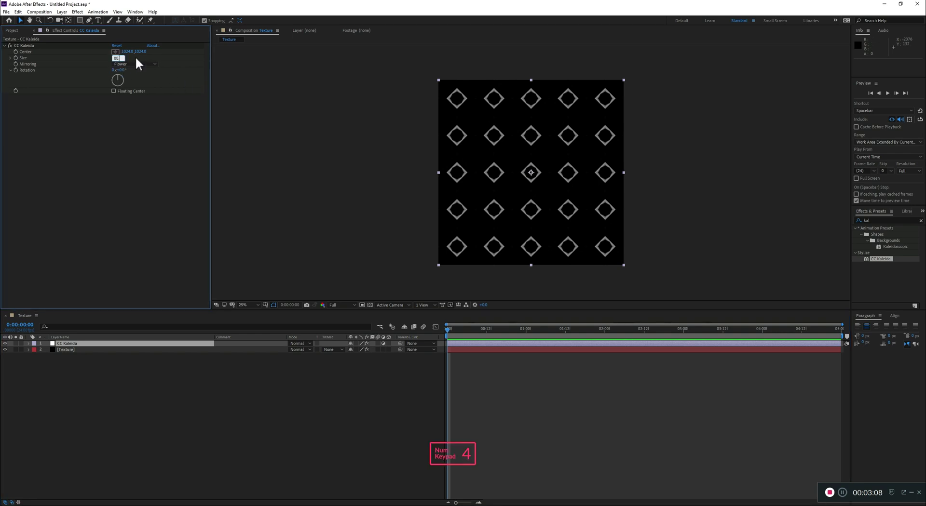
pyautogui.press('Return')
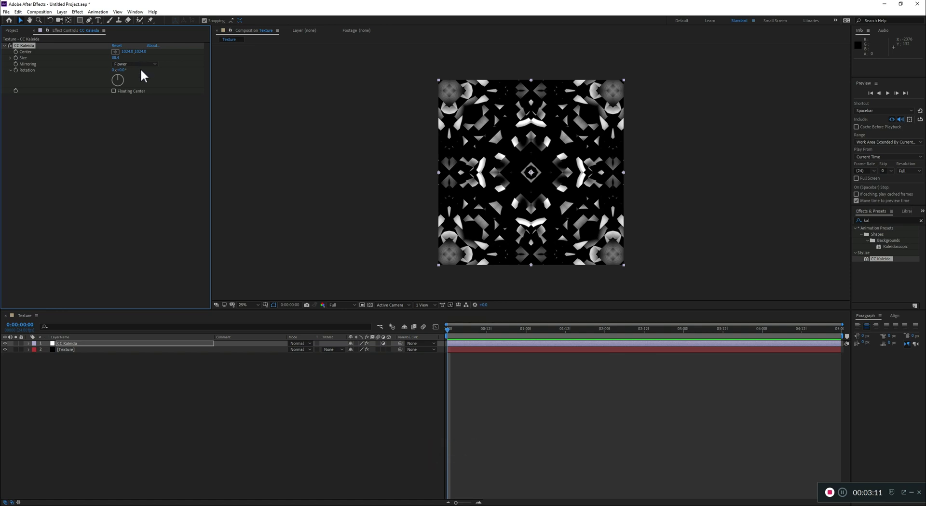
pyautogui.click(120, 70)
pyautogui.click(106, 138)
pyautogui.moveTo(119, 71)
pyautogui.mouseDown()
pyautogui.moveTo(160, 71)
pyautogui.moveTo(126, 74)
pyautogui.mouseUp()
pyautogui.click(122, 71)
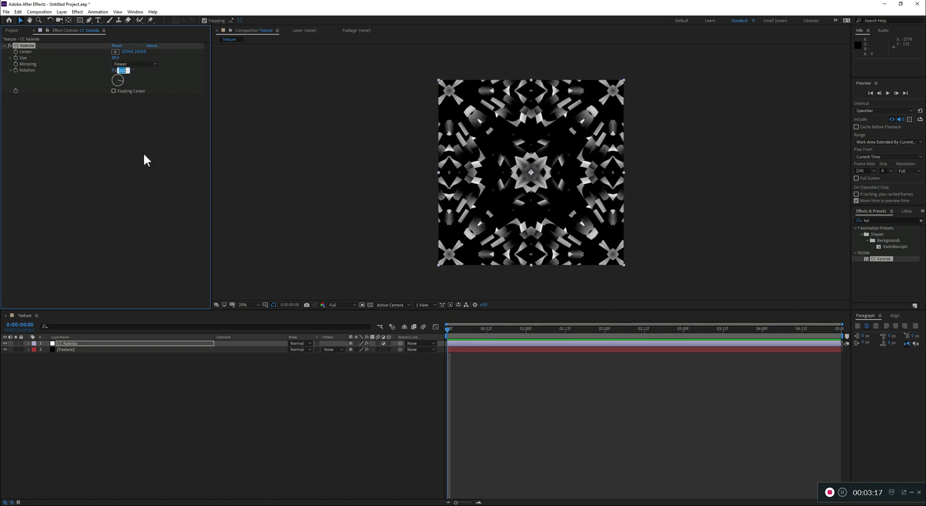
pyautogui.write('96')
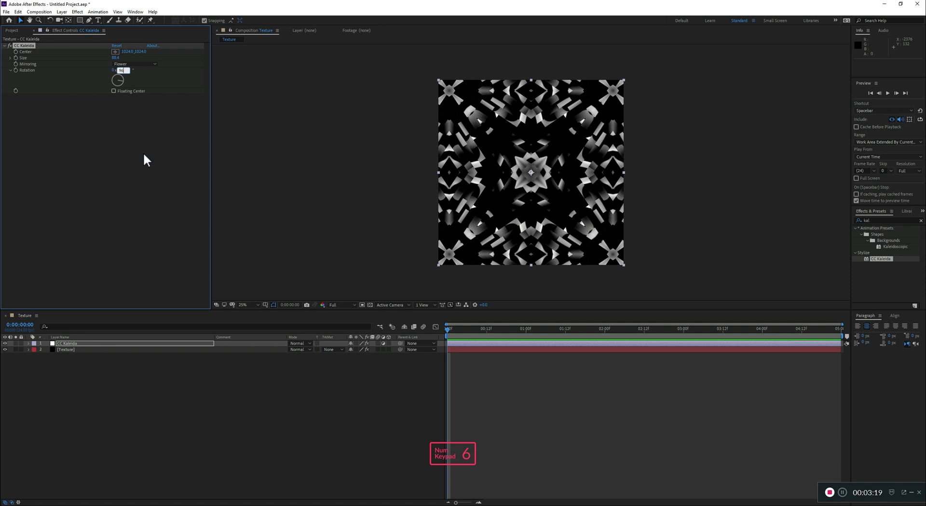
pyautogui.press('Return')
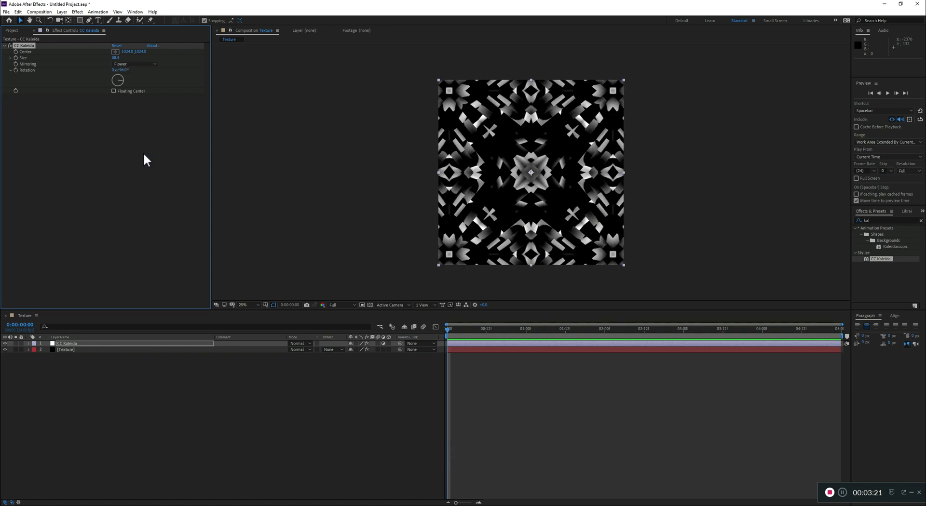
pyautogui.click(96, 368)
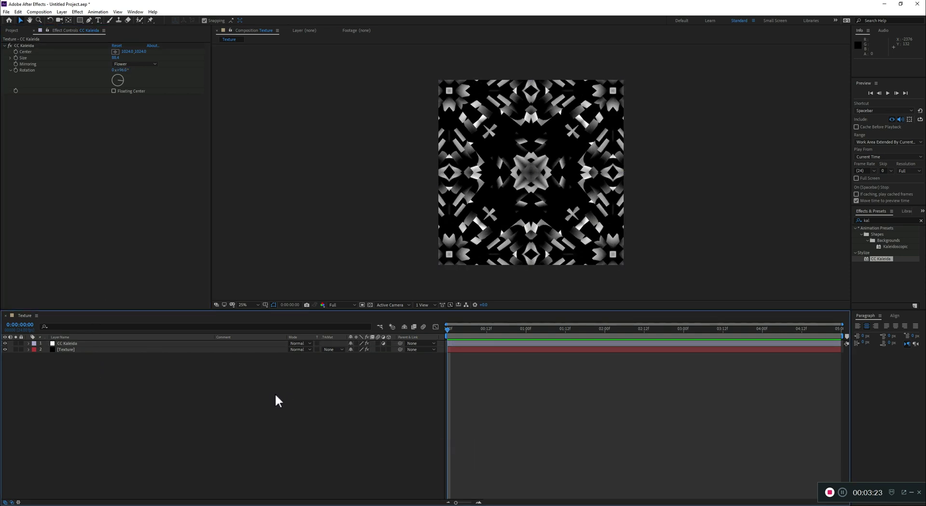
# - Add a new adjustment layer named CC Glass to the composition
pyautogui.rightClick(133, 383)
pyautogui.moveTo(151, 387)
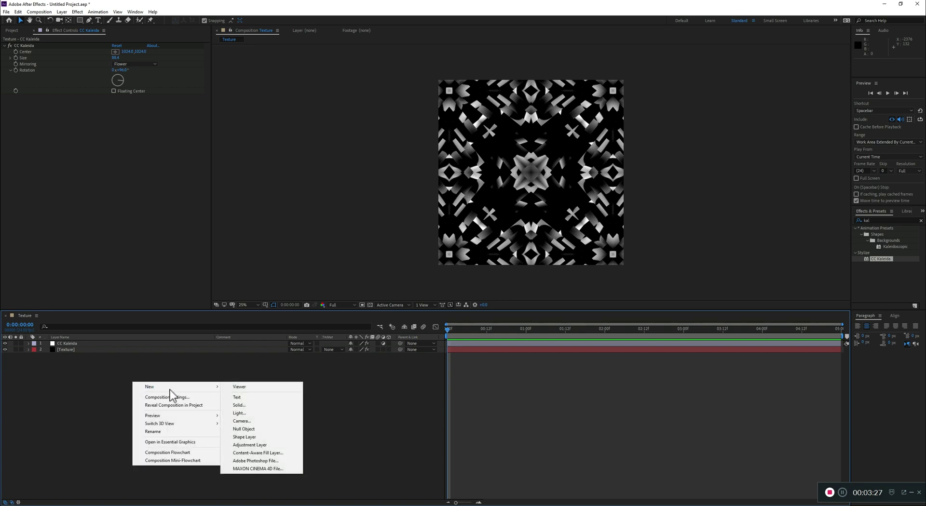
pyautogui.click(261, 444)
pyautogui.press('Return')
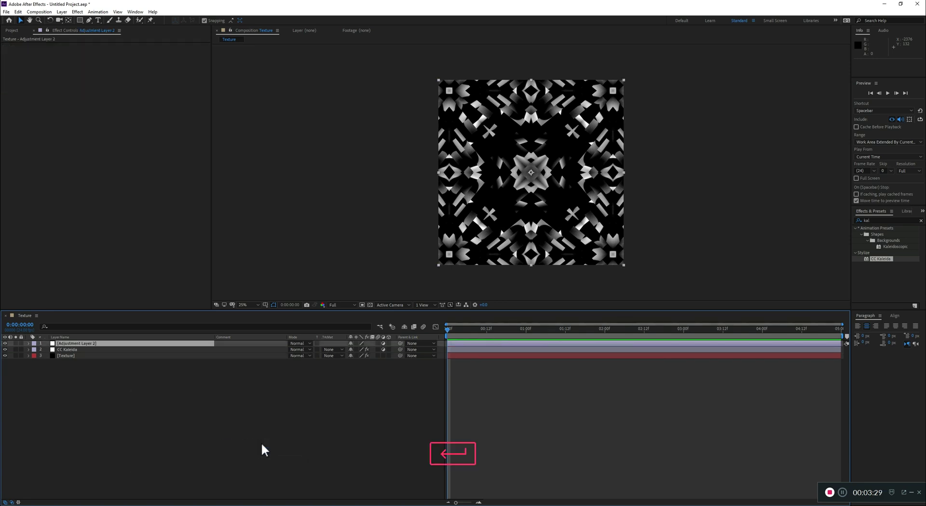
pyautogui.write('CC Glass')
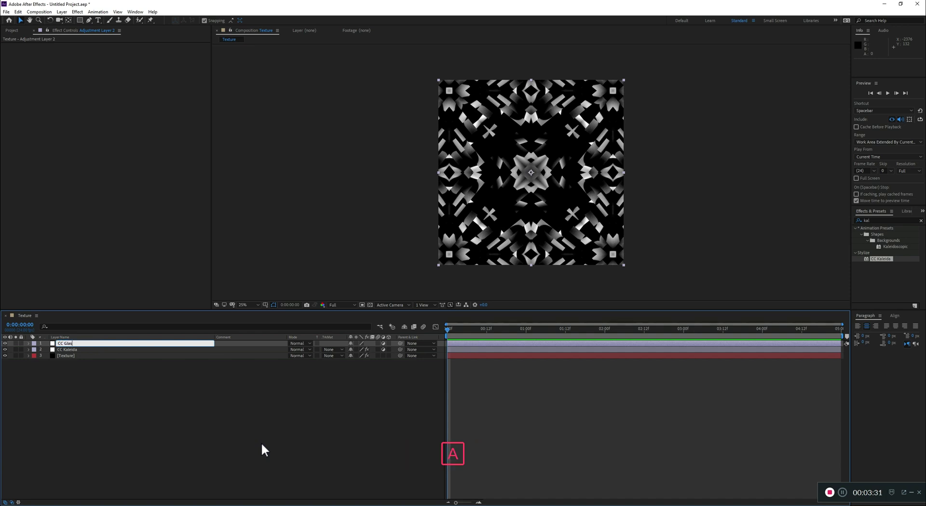
pyautogui.press('Return')
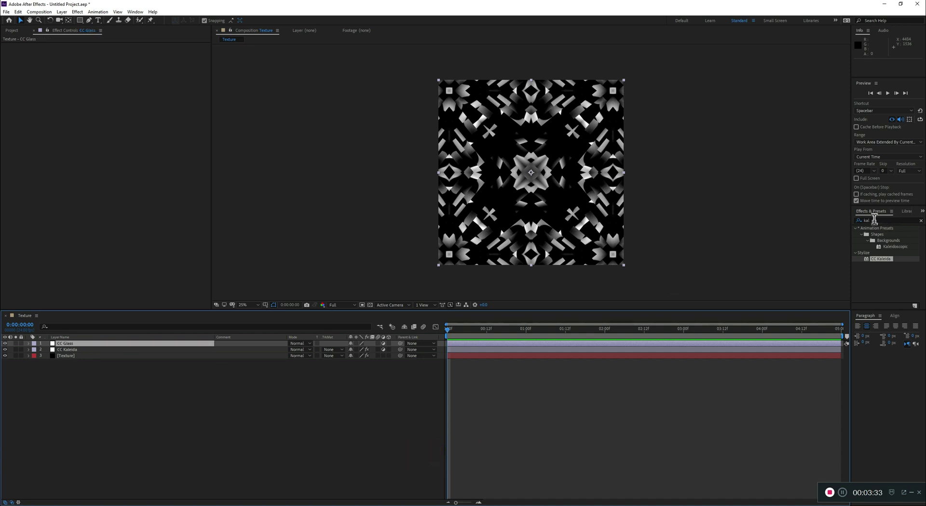
# - Apply the CC Glass effect to the CC Glass layer
pyautogui.doubleClick(875, 220)
pyautogui.write('cc gl')
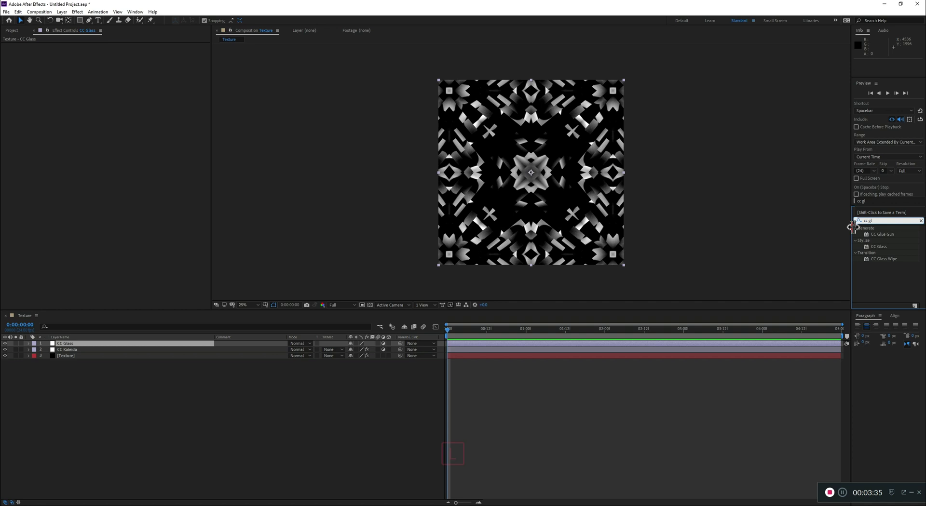
pyautogui.moveTo(879, 247); pyautogui.dragTo(64, 345)
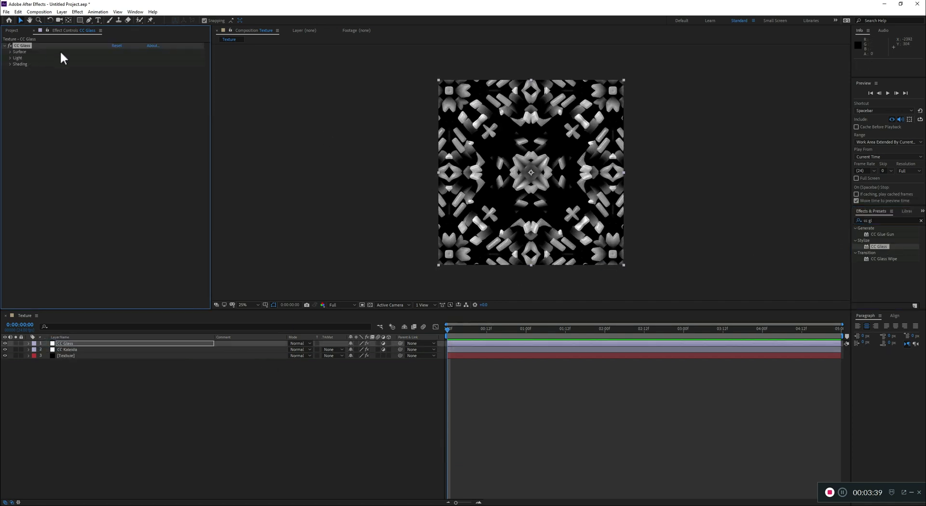
pyautogui.click(10, 52)
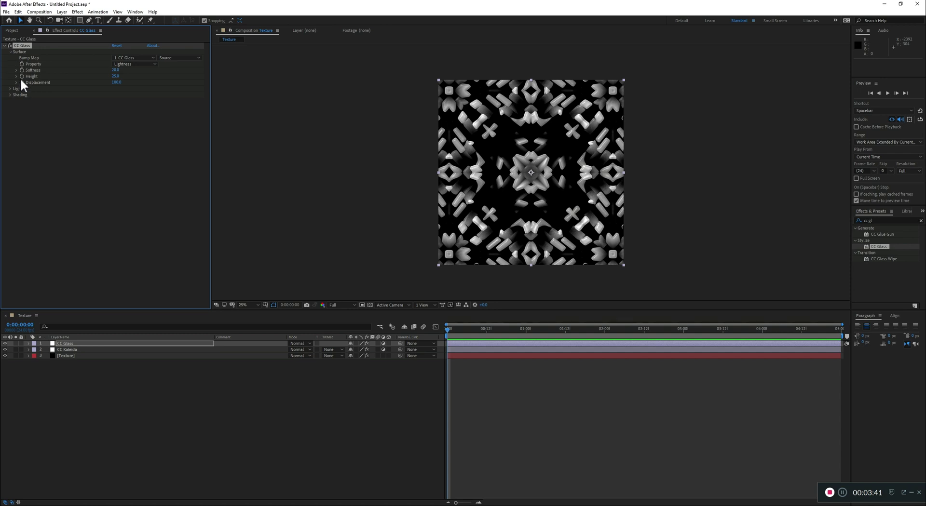
pyautogui.click(4, 45)
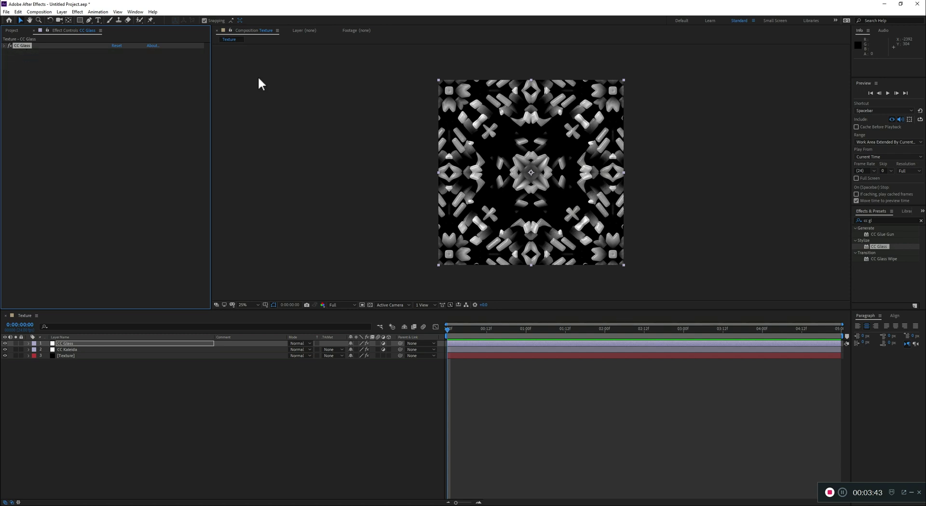
pyautogui.click(191, 406)
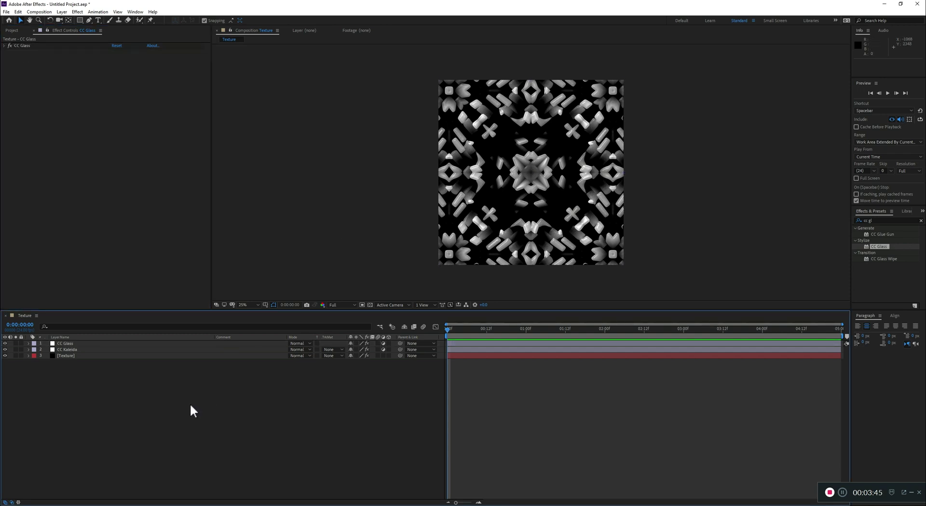
# - Add a new adjustment layer named CC Lens to the composition
pyautogui.rightClick(191, 406)
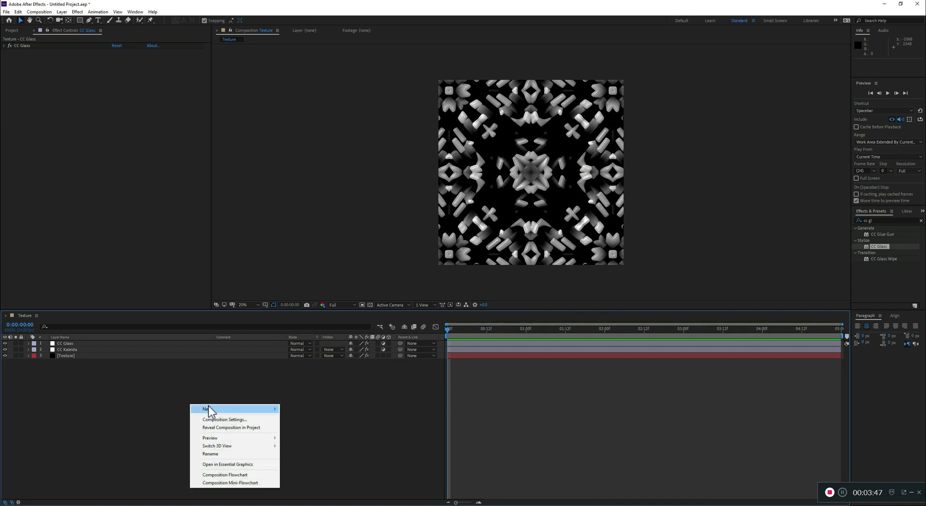
pyautogui.moveTo(208, 408)
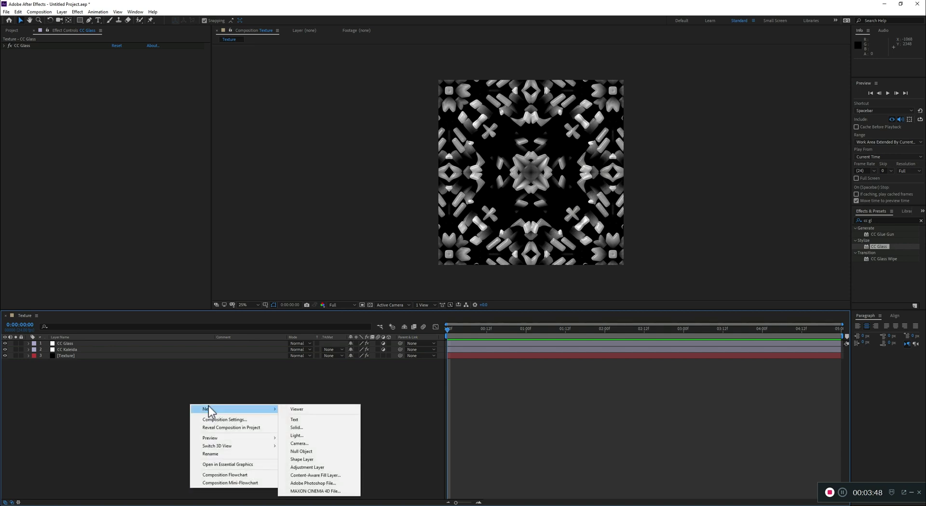
pyautogui.click(307, 467)
pyautogui.press('Return')
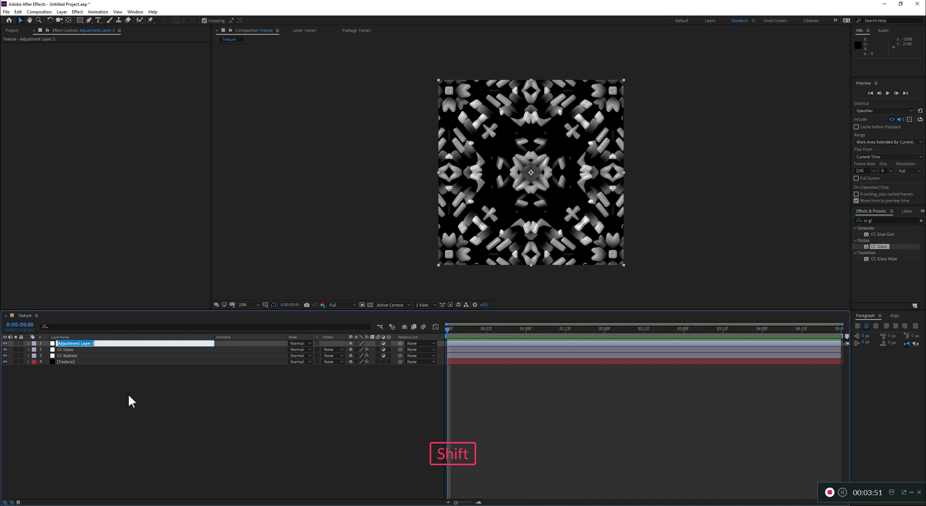
pyautogui.write('CC Lens')
pyautogui.press('Return')
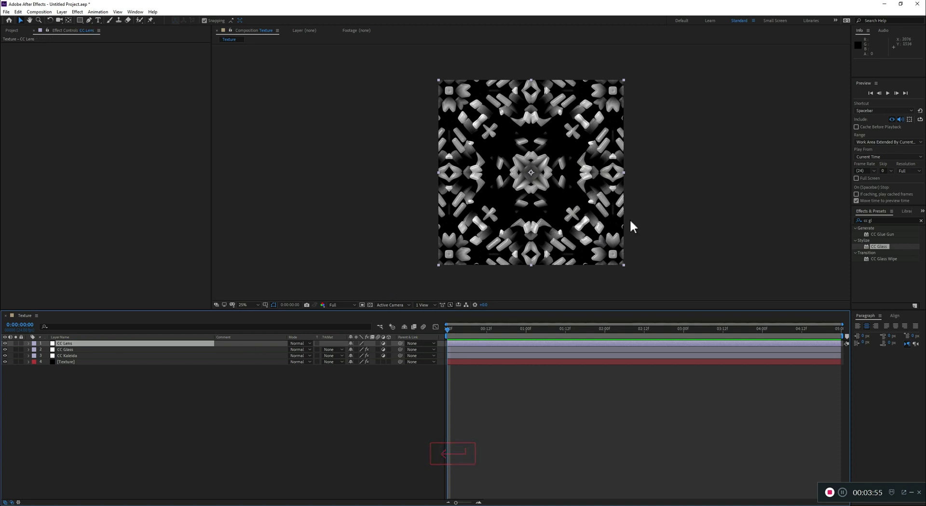
# - Apply CC Lens with Size 64 and toggle the layer's visibility to compare
pyautogui.click(878, 221)
pyautogui.press('BackSpace')
pyautogui.press('BackSpace')
pyautogui.write('lens')
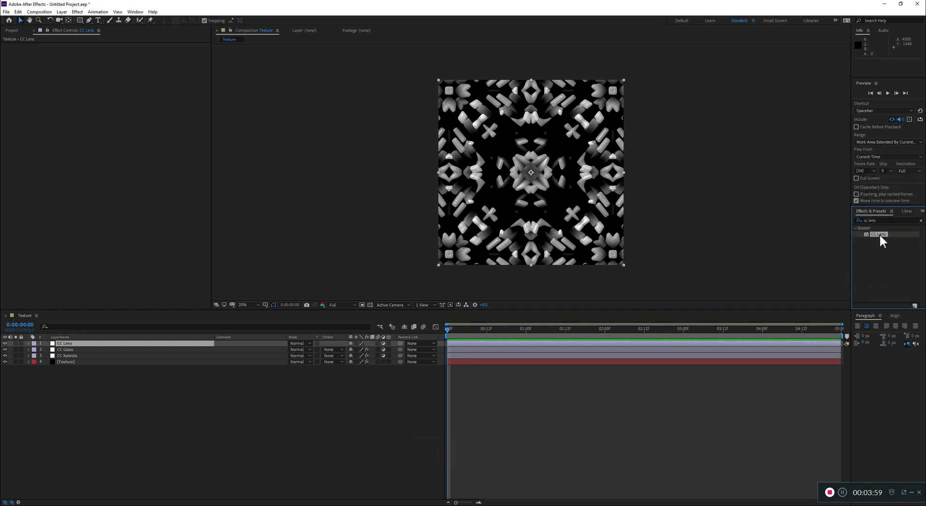
pyautogui.moveTo(879, 234); pyautogui.dragTo(57, 345)
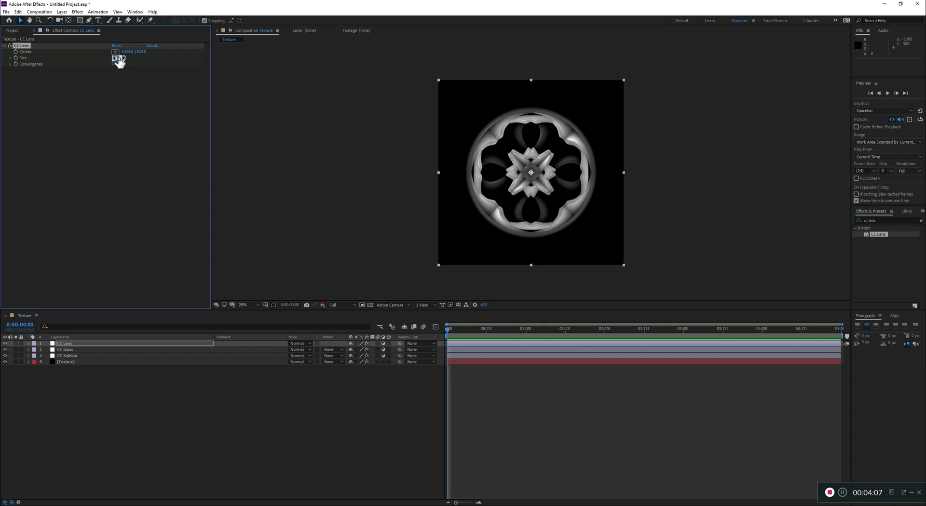
pyautogui.write('4')
pyautogui.press('Tab')
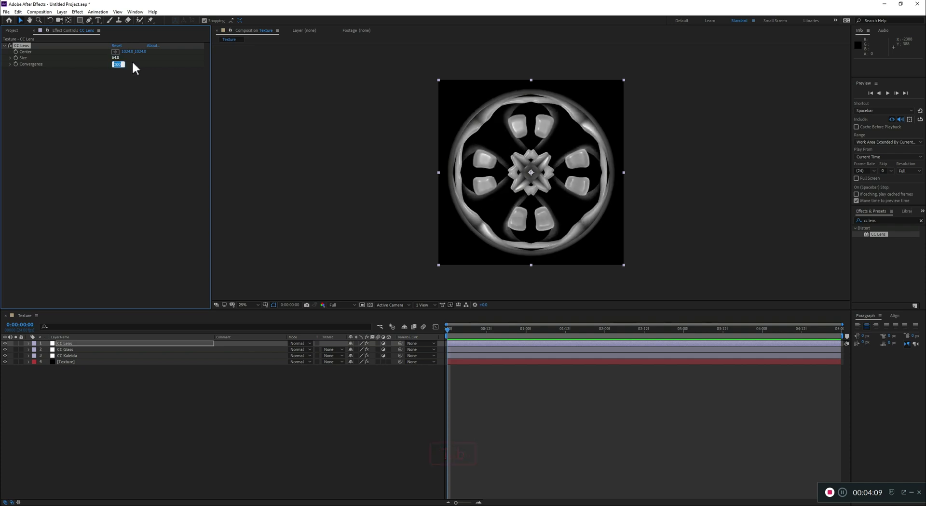
pyautogui.click(358, 401)
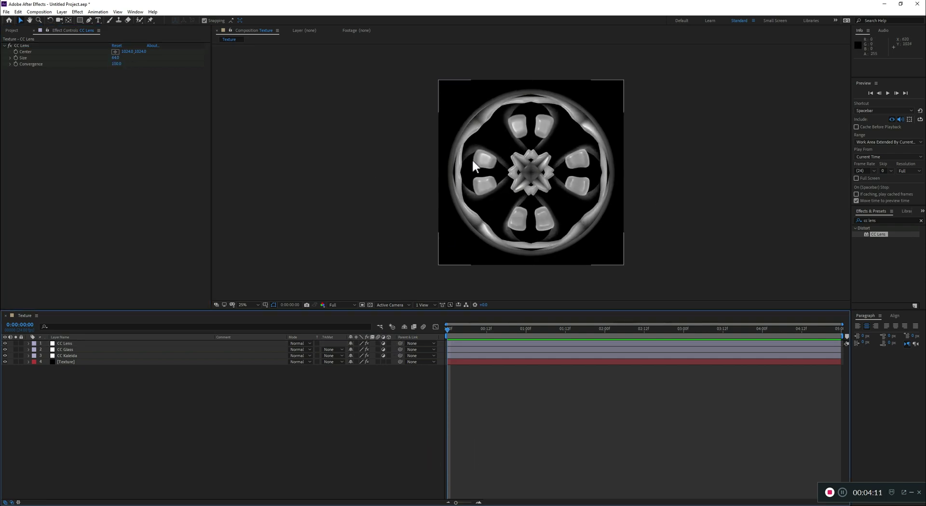
pyautogui.click(5, 343)
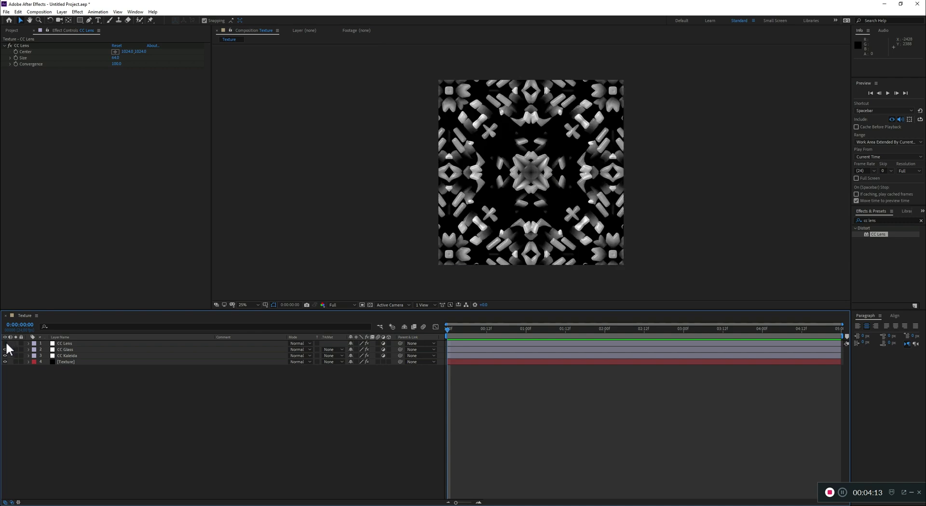
pyautogui.click(6, 343)
# - Add a new adjustment layer and name it 'Warp'
pyautogui.rightClick(113, 388)
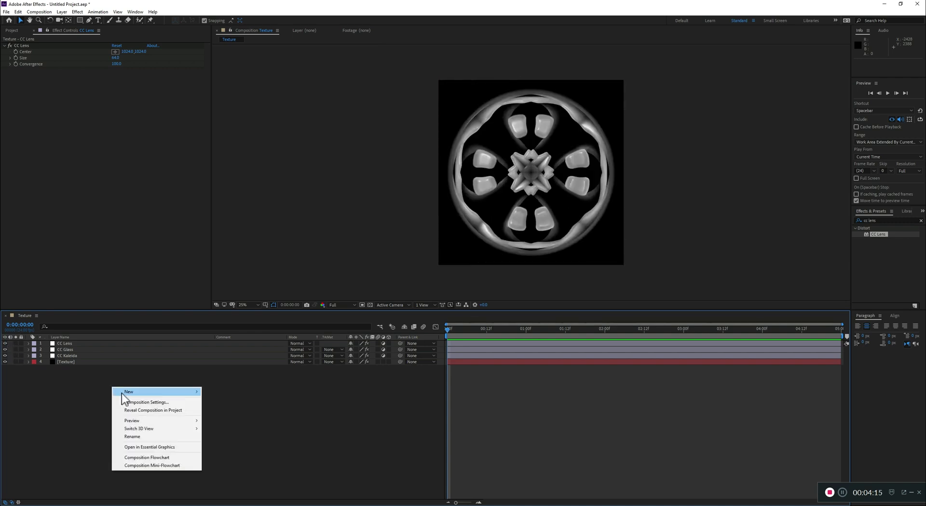
pyautogui.moveTo(123, 391)
pyautogui.click(230, 451)
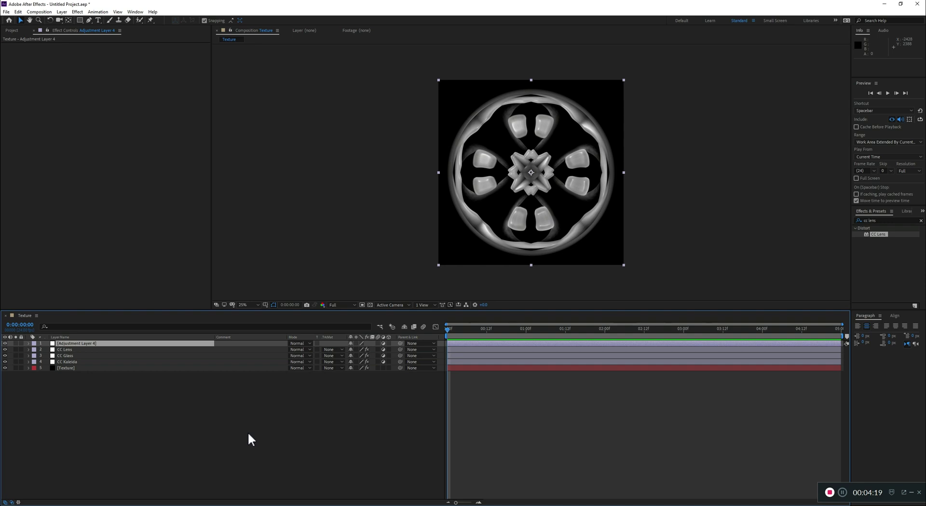
pyautogui.press('Return')
pyautogui.write('Warp')
pyautogui.press('Return')
# - Search for 'warp' and apply the Warp effect to the Warp layer
pyautogui.click(879, 221)
pyautogui.write('war')
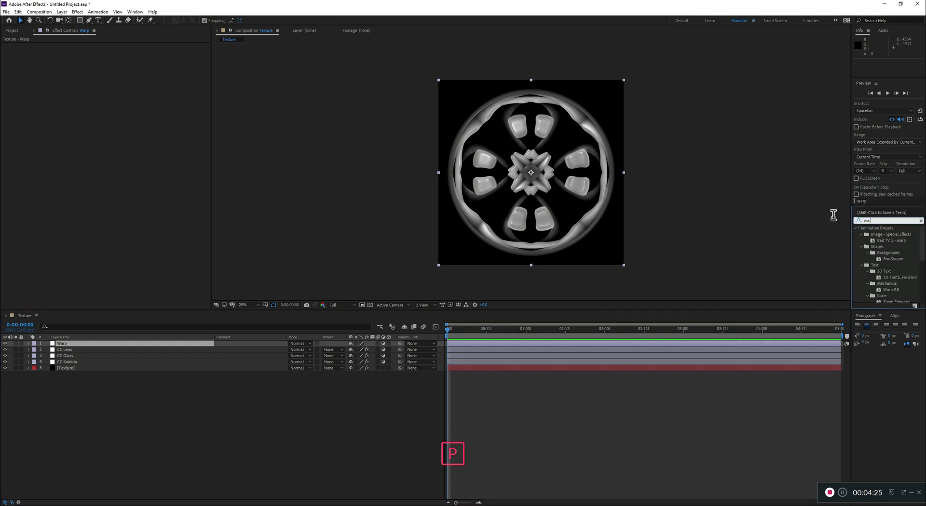
pyautogui.write('p')
pyautogui.scroll(-3, 899, 273)
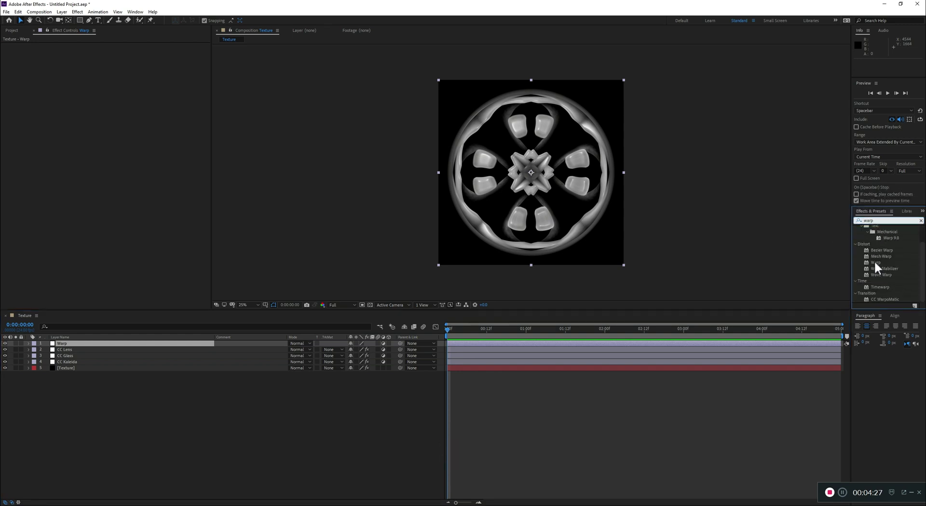
pyautogui.moveTo(875, 263); pyautogui.dragTo(62, 346)
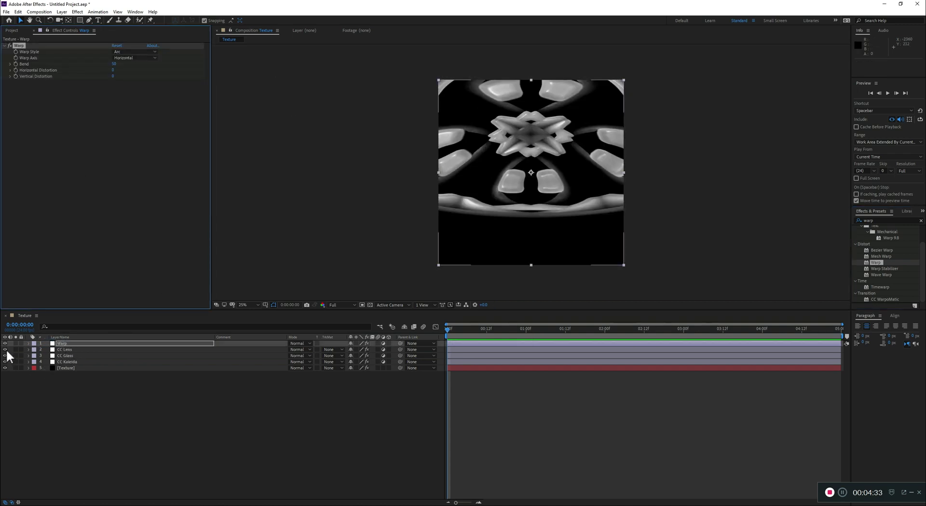
# - Hide CC Lens and CC Glass, place Warp below CC Kaleida, and hide CC Kaleida
pyautogui.moveTo(6, 349); pyautogui.dragTo(9, 355)
pyautogui.moveTo(62, 343); pyautogui.dragTo(63, 367)
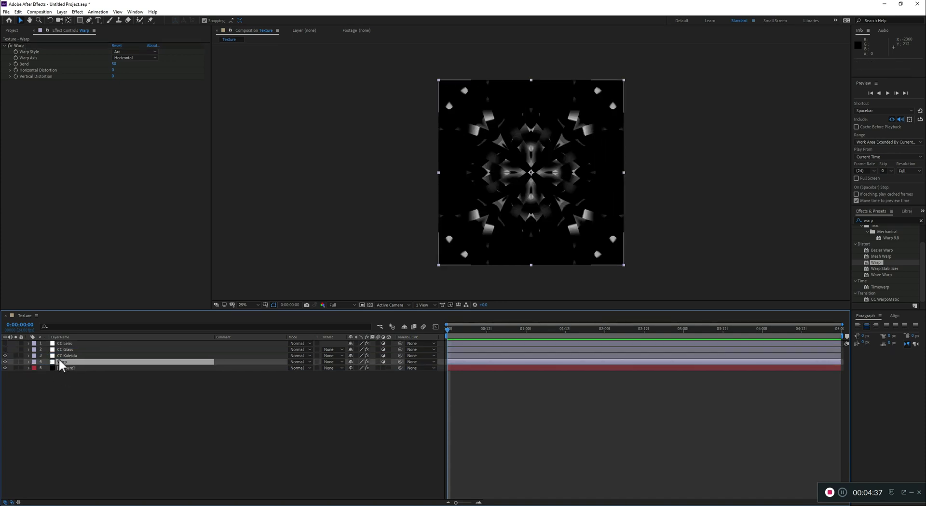
pyautogui.click(6, 356)
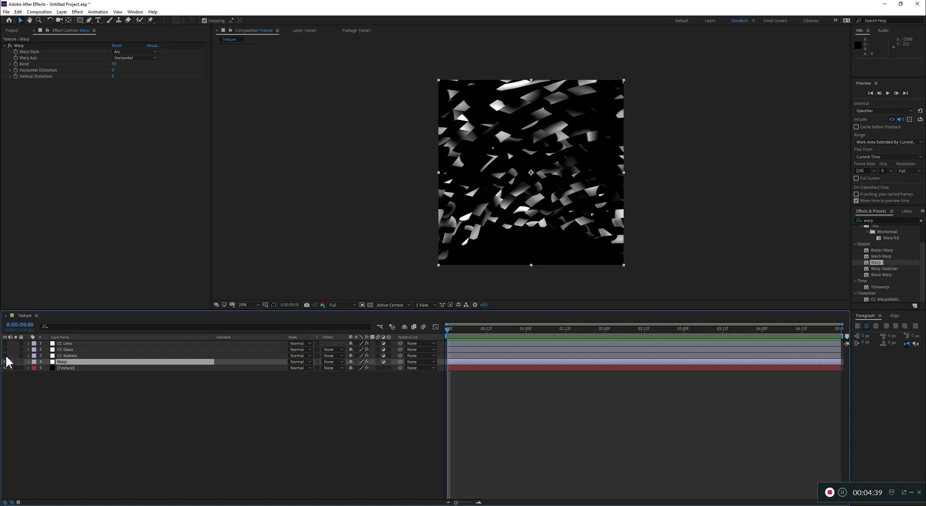
pyautogui.click(5, 356)
pyautogui.click(5, 362)
pyautogui.click(5, 362)
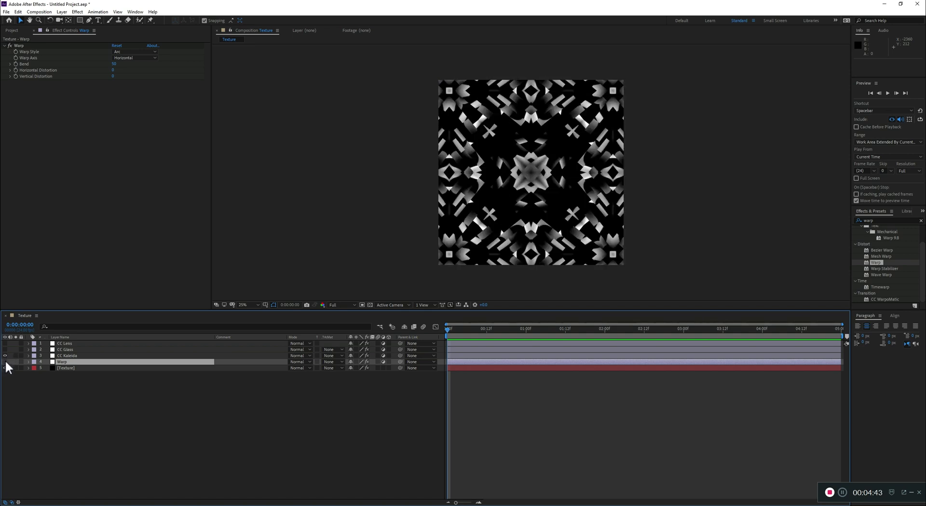
pyautogui.click(6, 356)
# - Set the Warp layer's Warp Style to Bulge, Bend -94, Horizontal Distortion 100
pyautogui.click(66, 361)
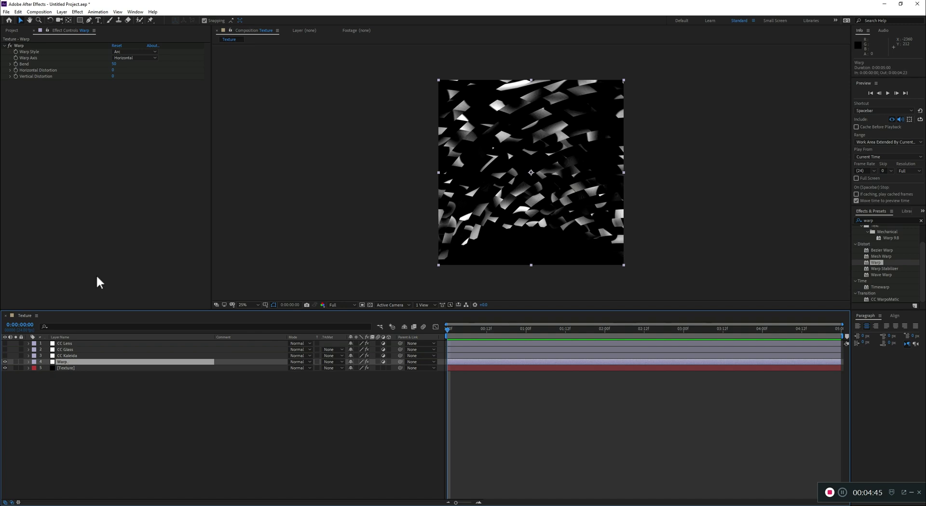
pyautogui.click(135, 52)
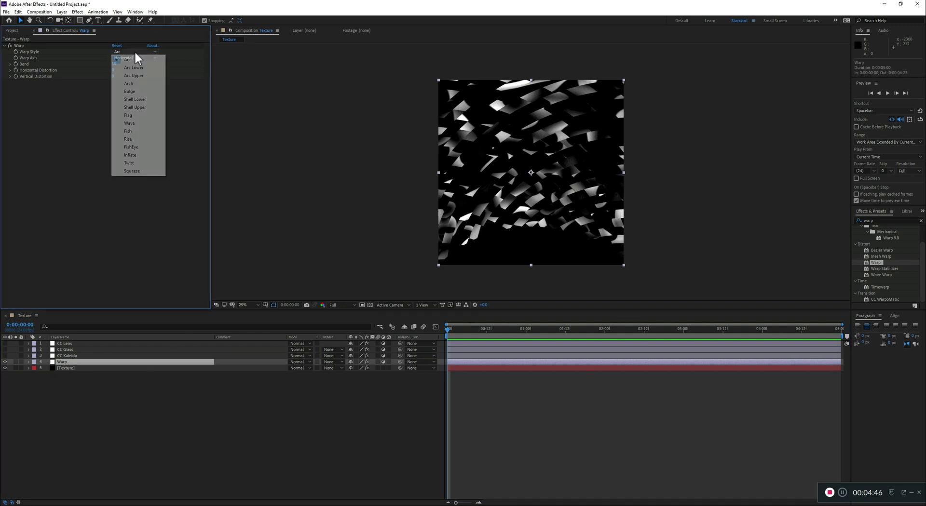
pyautogui.click(137, 92)
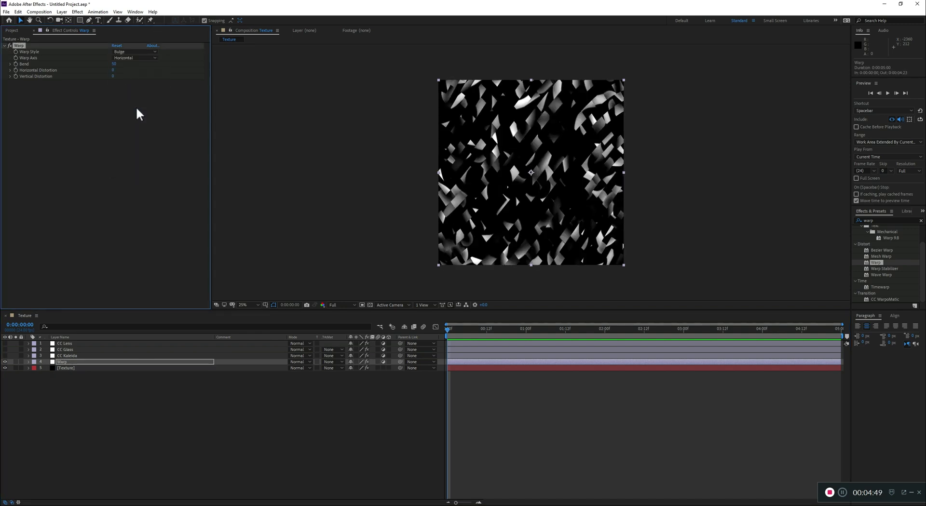
pyautogui.click(114, 64)
pyautogui.write('-94')
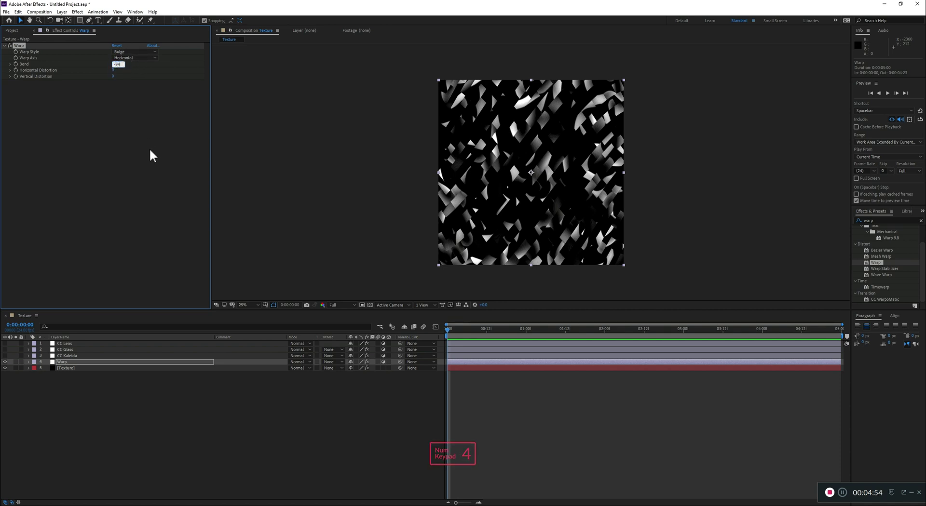
pyautogui.press('Tab')
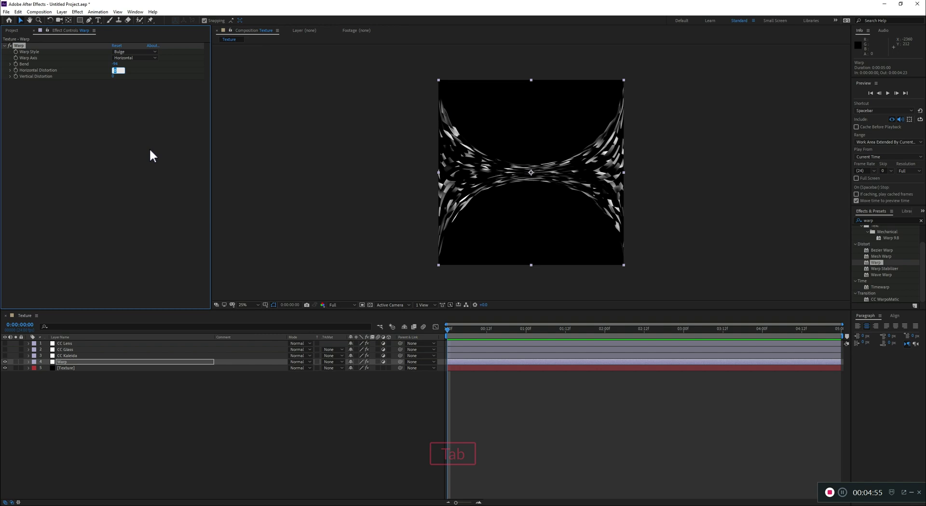
pyautogui.write('100')
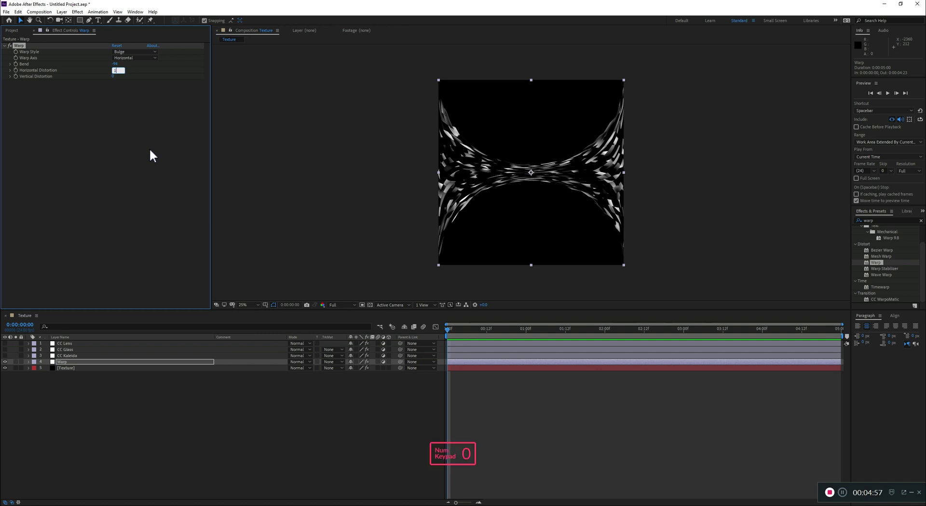
pyautogui.press('Tab')
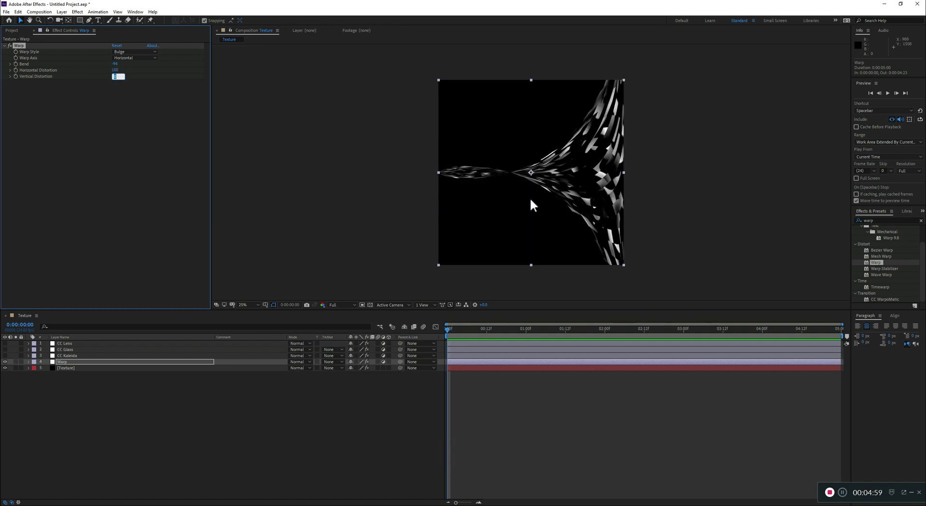
# - Show CC Kaleida again, compare Warp off and on, then show CC Glass and CC Lens
pyautogui.click(5, 356)
pyautogui.click(87, 405)
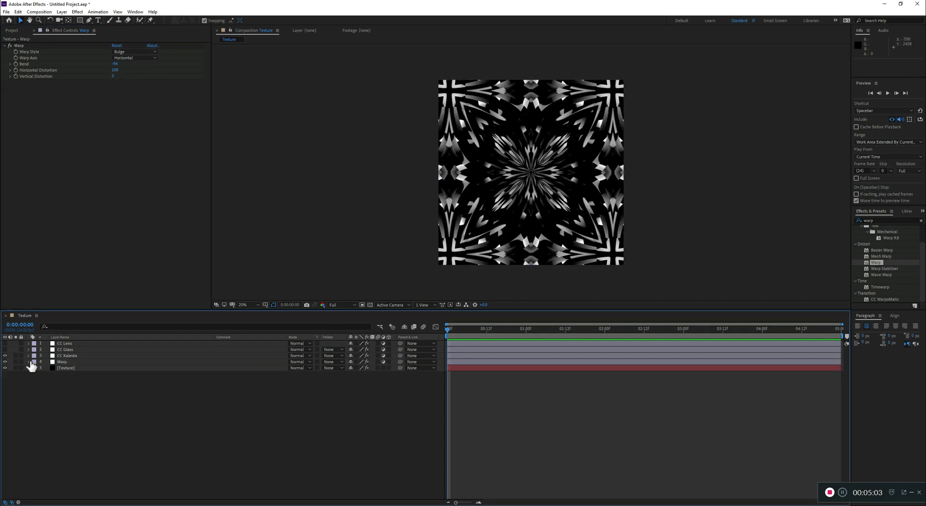
pyautogui.click(5, 362)
pyautogui.click(5, 362)
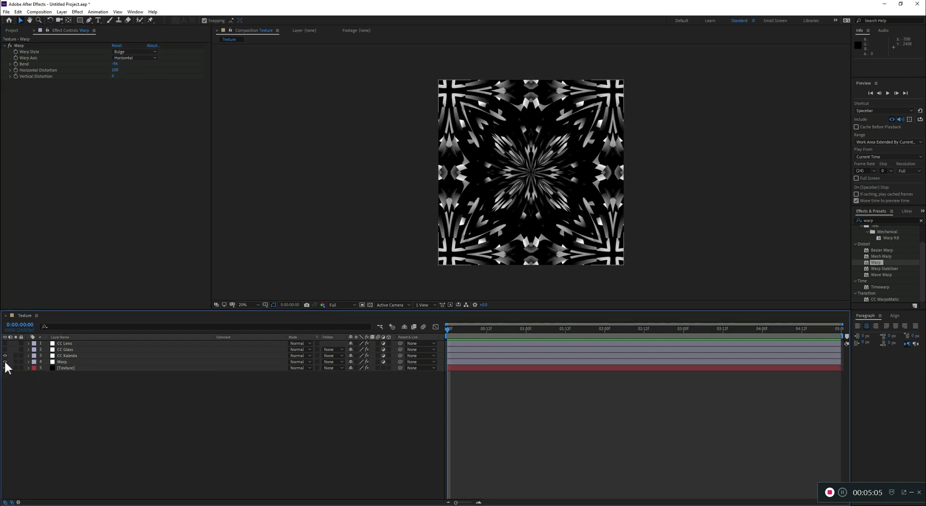
pyautogui.click(5, 350)
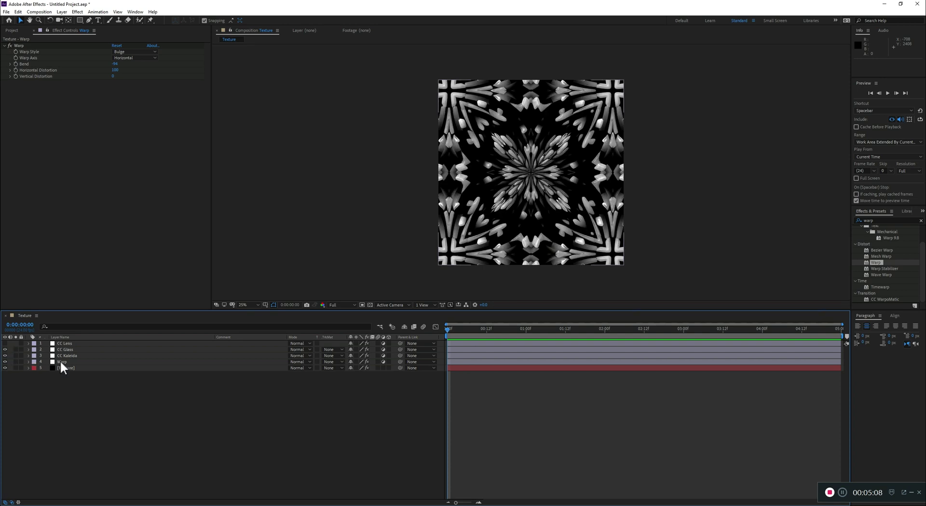
pyautogui.click(5, 343)
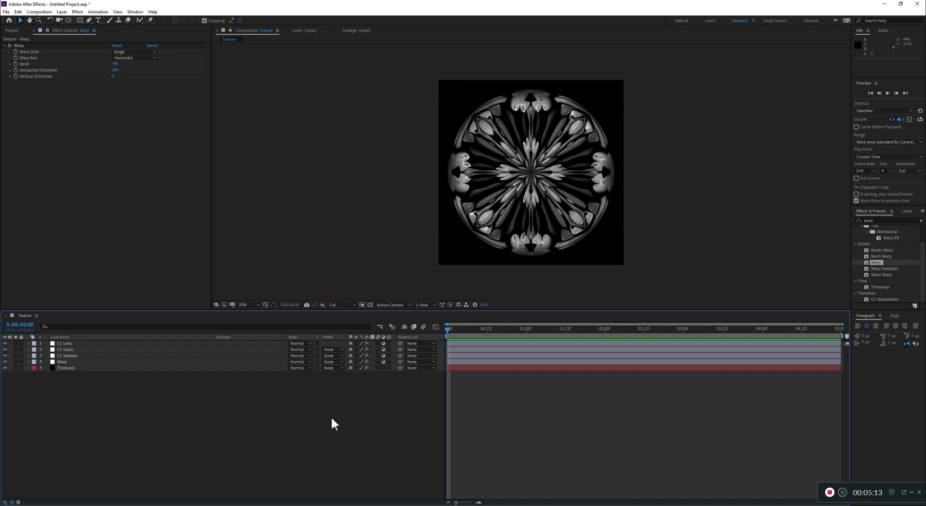
# - On the Texture layer, expand Turbulent Noise and test-scrub Evolution, then undo it
pyautogui.click(65, 367)
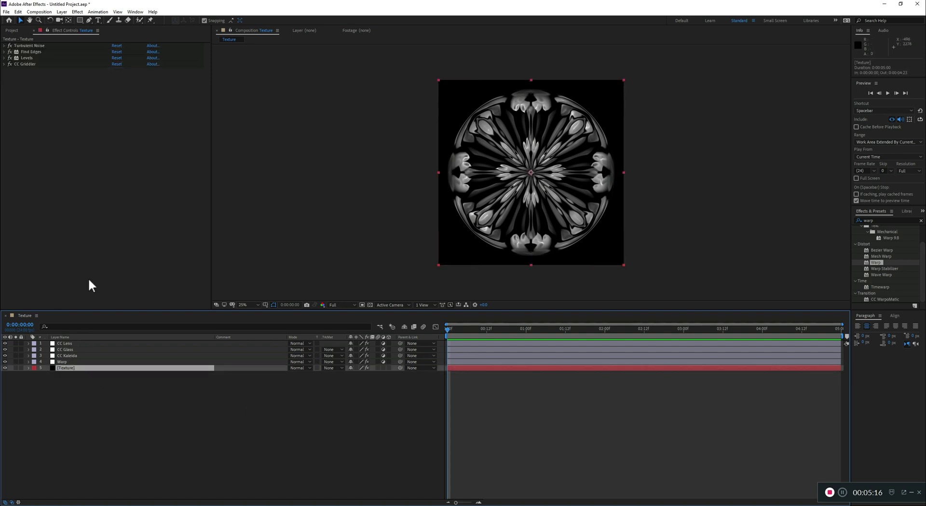
pyautogui.click(4, 46)
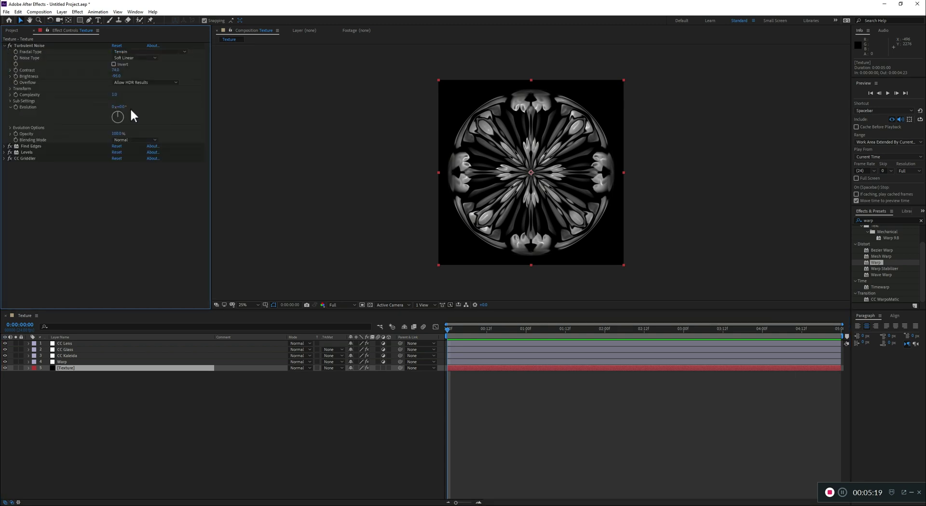
pyautogui.moveTo(119, 107); pyautogui.dragTo(193, 109)
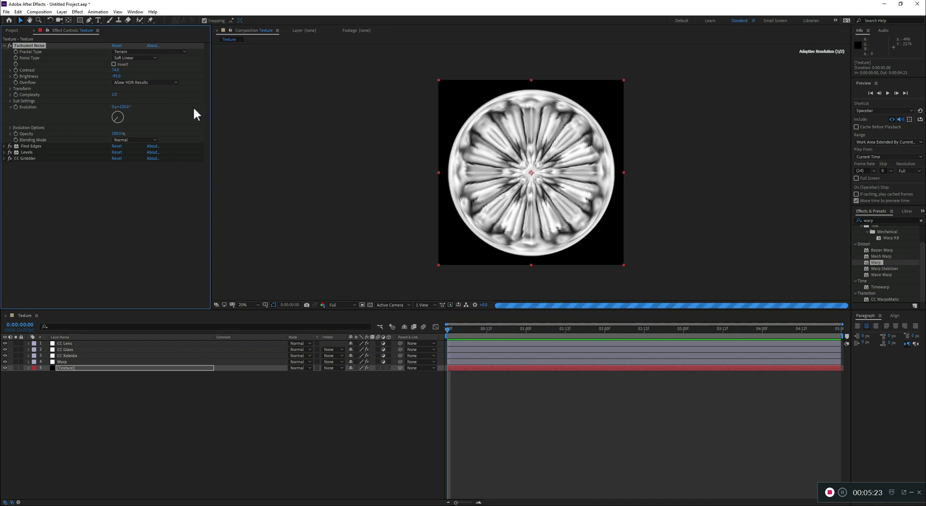
pyautogui.hotkey('ctrl', 'z')
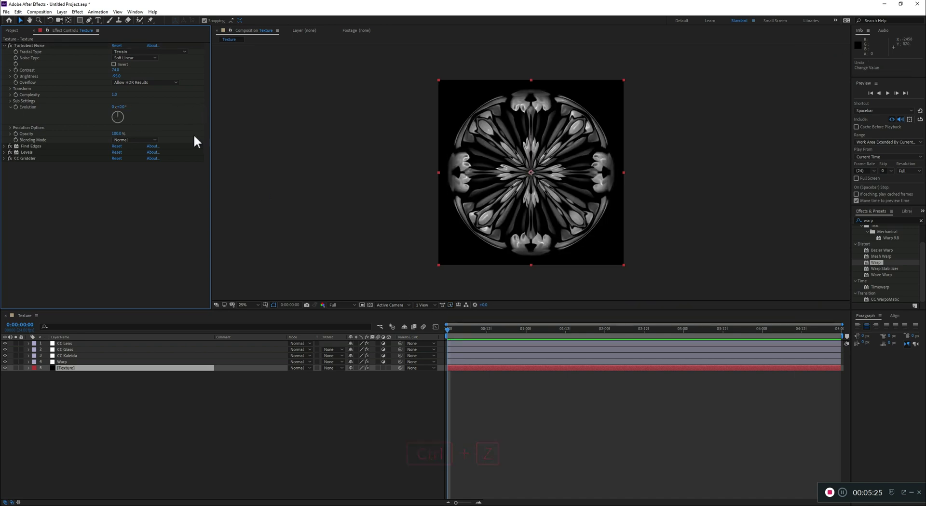
# - Keyframe Evolution at the start, raise it at the composition's end, and preview
pyautogui.click(16, 106)
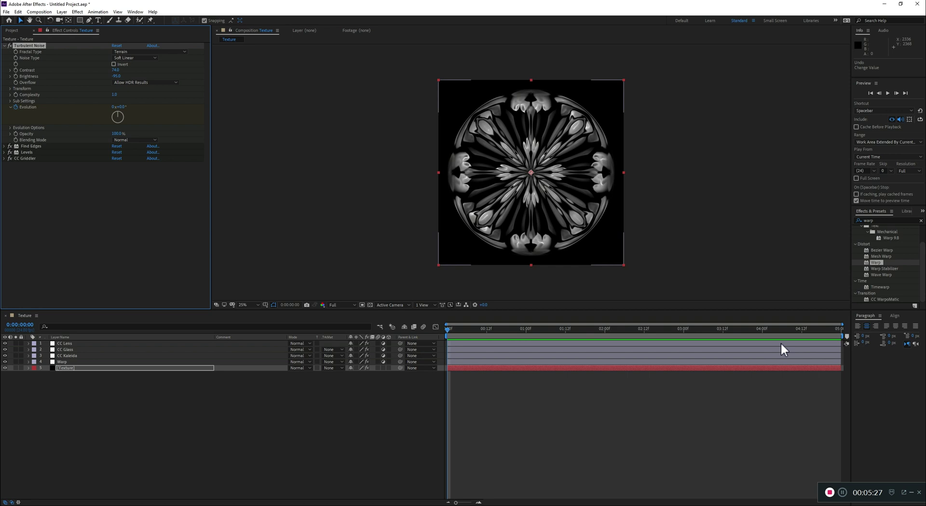
pyautogui.click(838, 329)
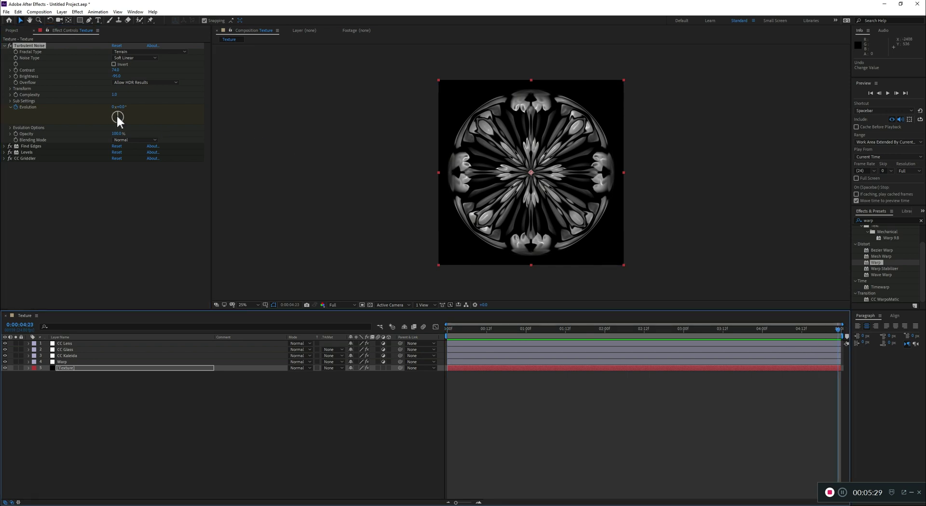
pyautogui.moveTo(126, 106); pyautogui.dragTo(258, 107)
pyautogui.press('space')
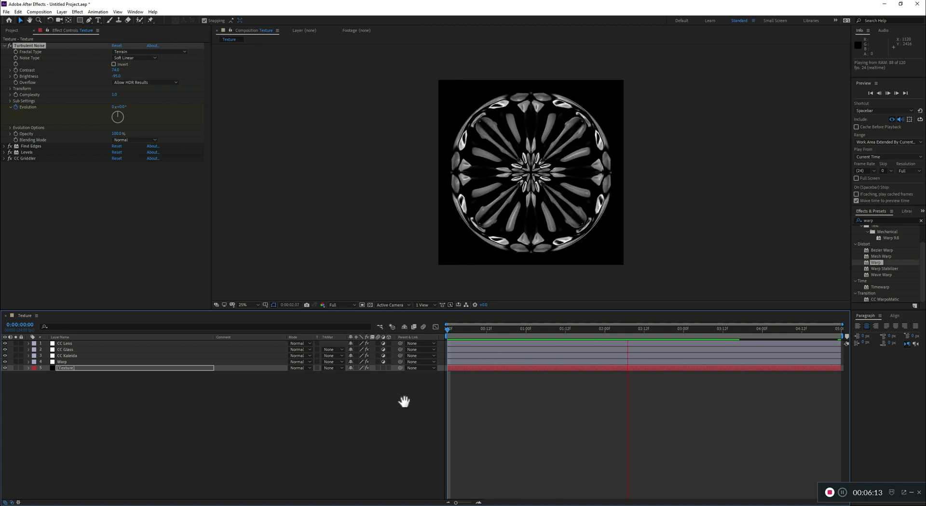
# - Replace the Evolution keyframes with the expression time*70
pyautogui.press('space')
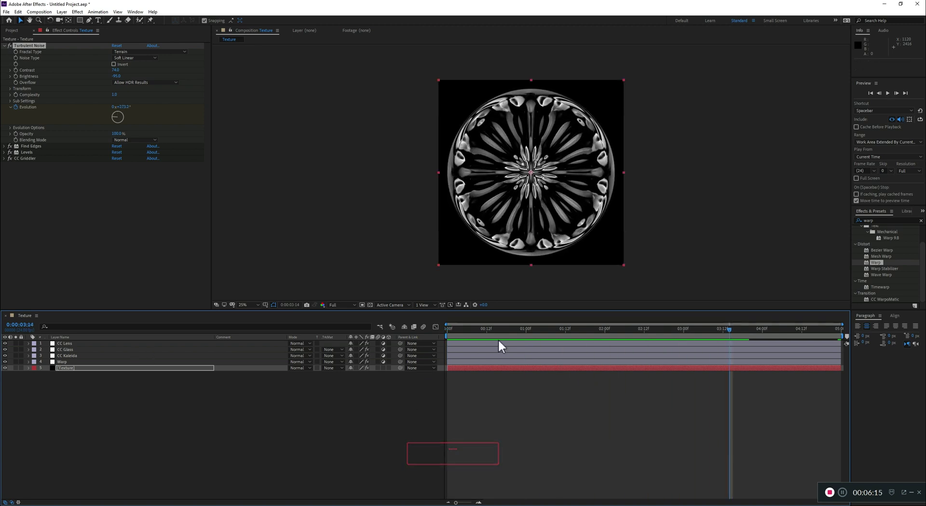
pyautogui.click(451, 329)
pyautogui.press('u')
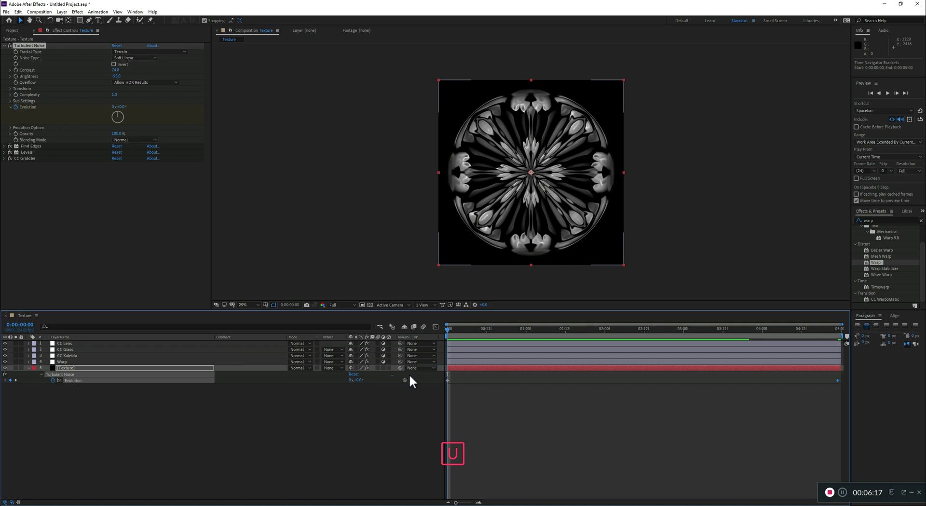
pyautogui.click(17, 106)
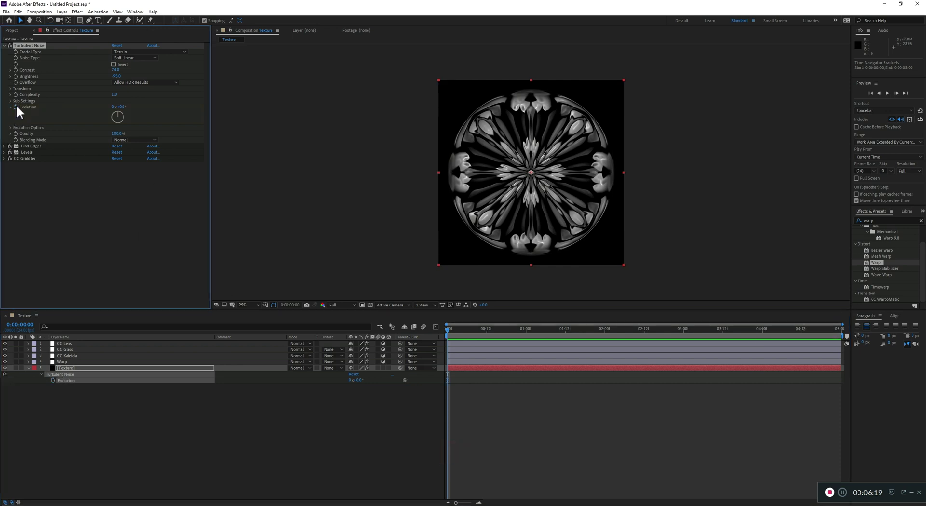
pyautogui.press('alt')
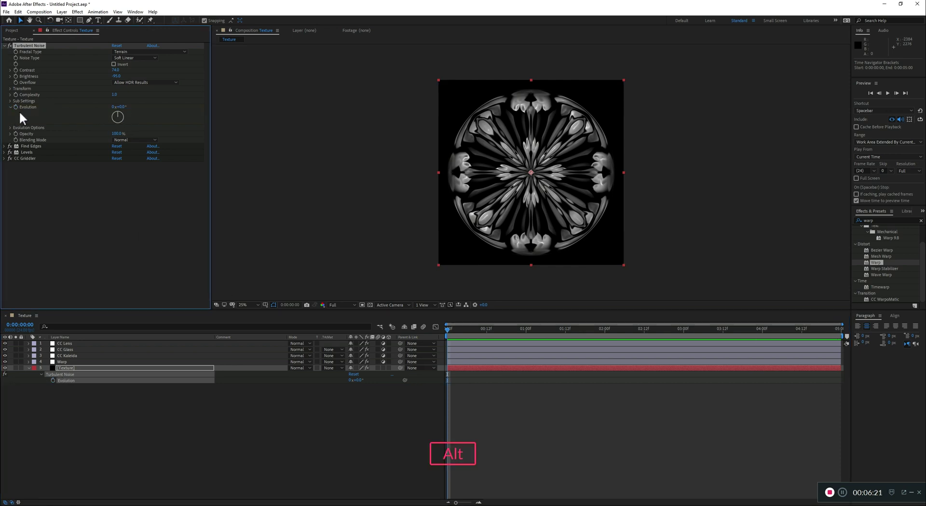
pyautogui.keyDown('alt'); pyautogui.click(15, 106); pyautogui.keyUp('alt')
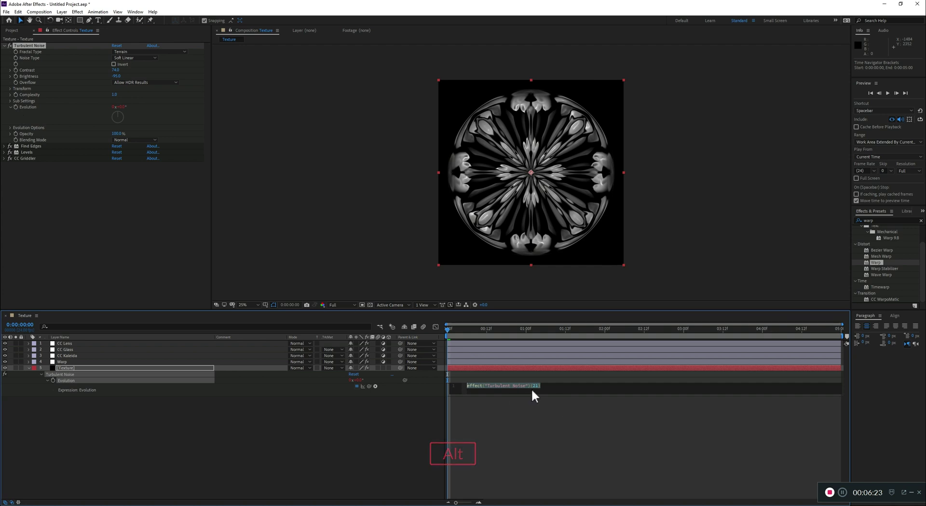
pyautogui.write('time')
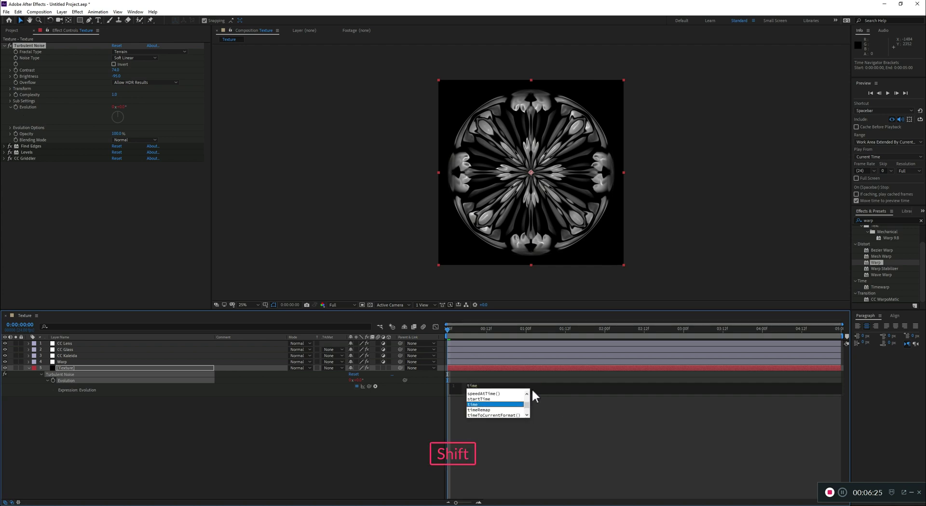
pyautogui.write('*70')
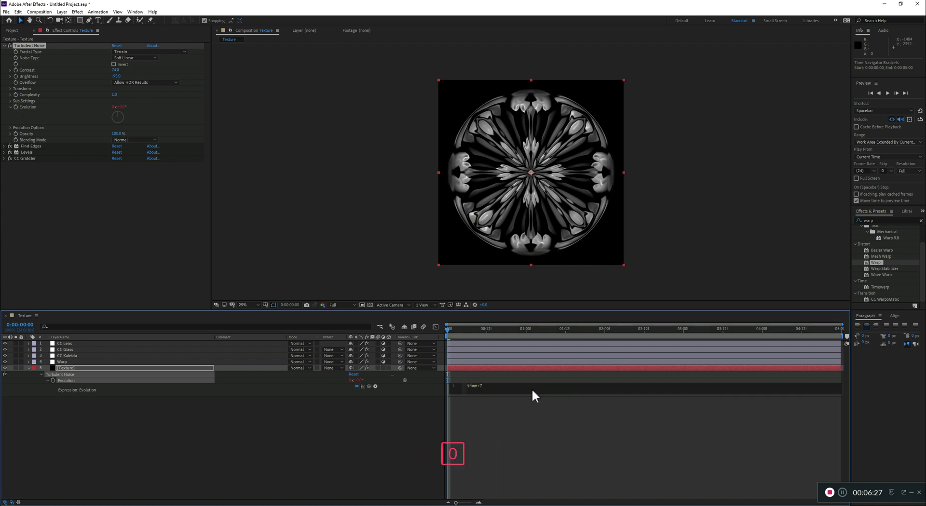
pyautogui.press('Return')
pyautogui.click(472, 426)
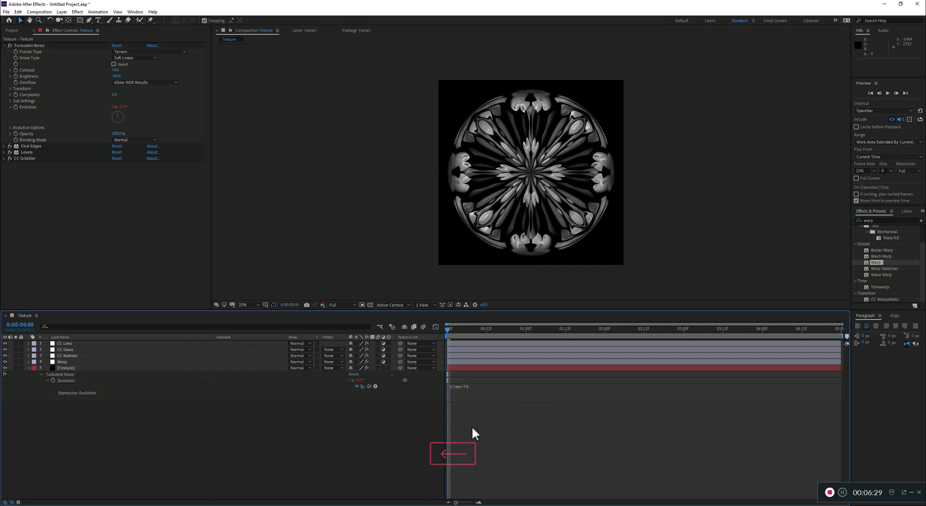
# - Scrub the timeline and preview the animating kaleidoscope from the start
pyautogui.moveTo(450, 330); pyautogui.dragTo(687, 329)
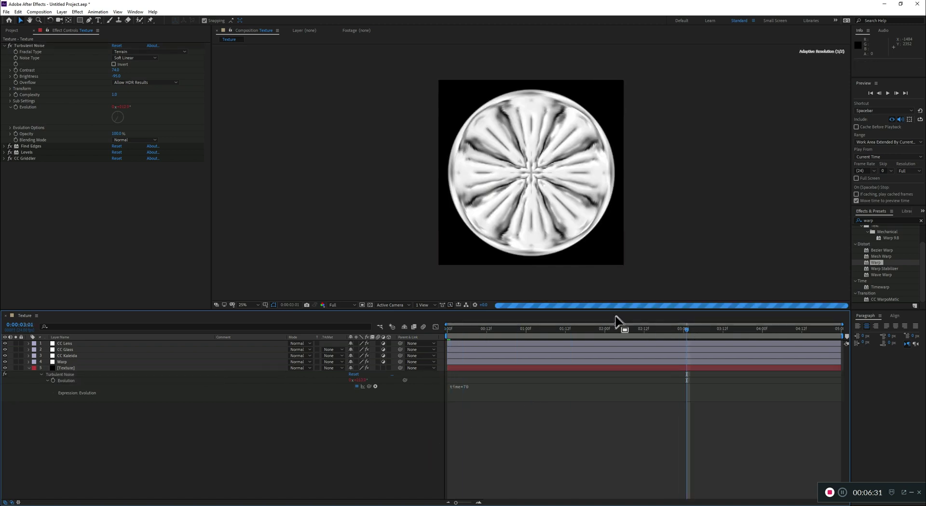
pyautogui.click(453, 327)
pyautogui.press('space')
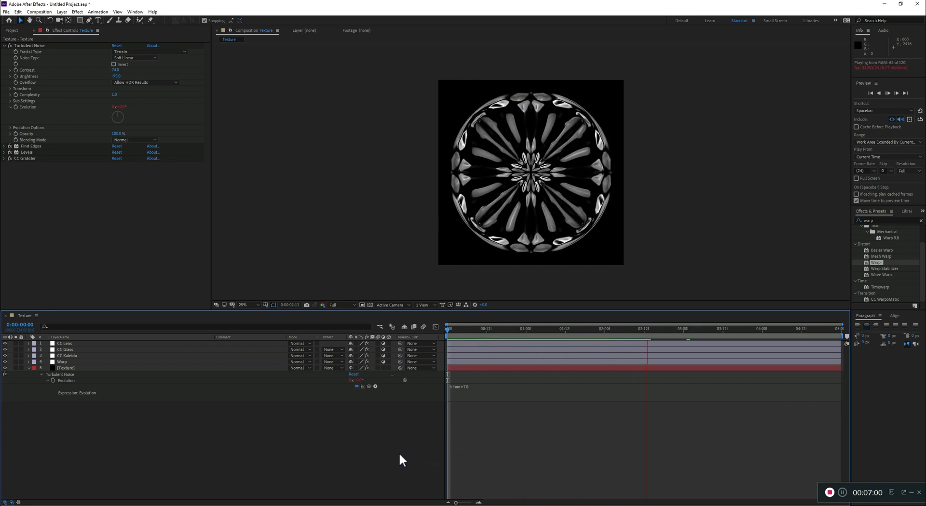
pyautogui.press('space')
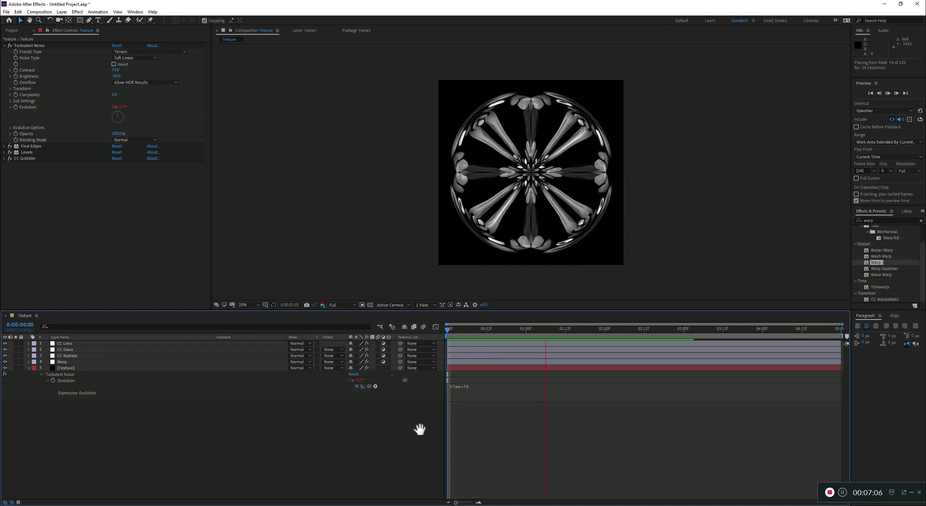
pyautogui.press('space')
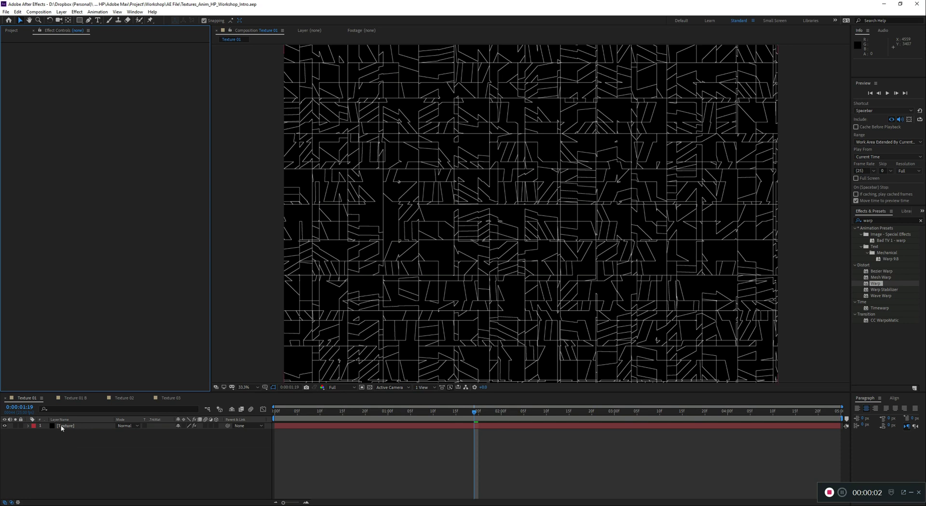
# - Inspect Texture 01's effects by toggling the edge effect and Levels, then jump to 0:00:03:03
pyautogui.click(62, 427)
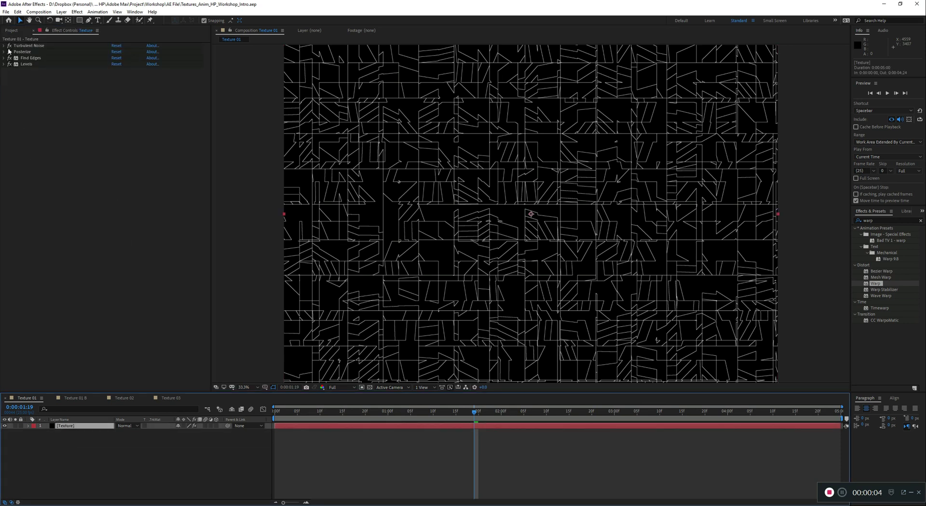
pyautogui.click(11, 65)
pyautogui.click(10, 67)
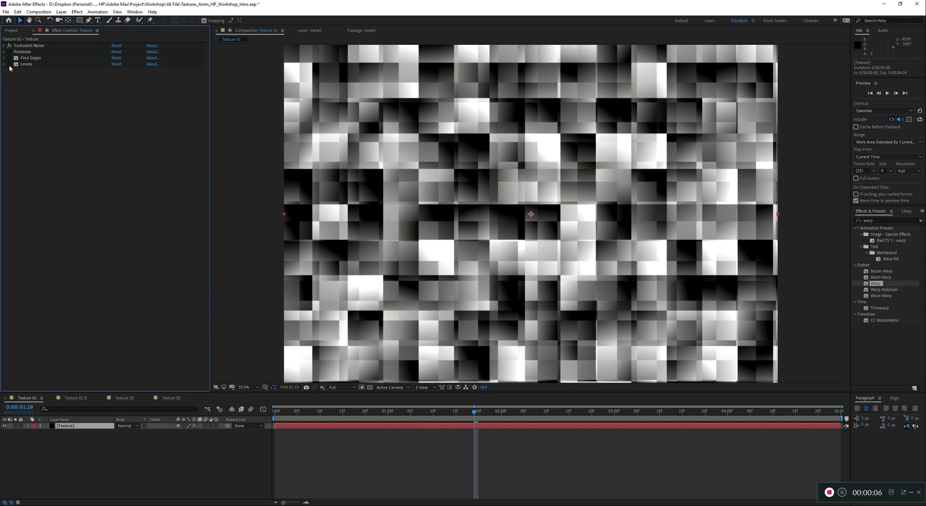
pyautogui.click(4, 45)
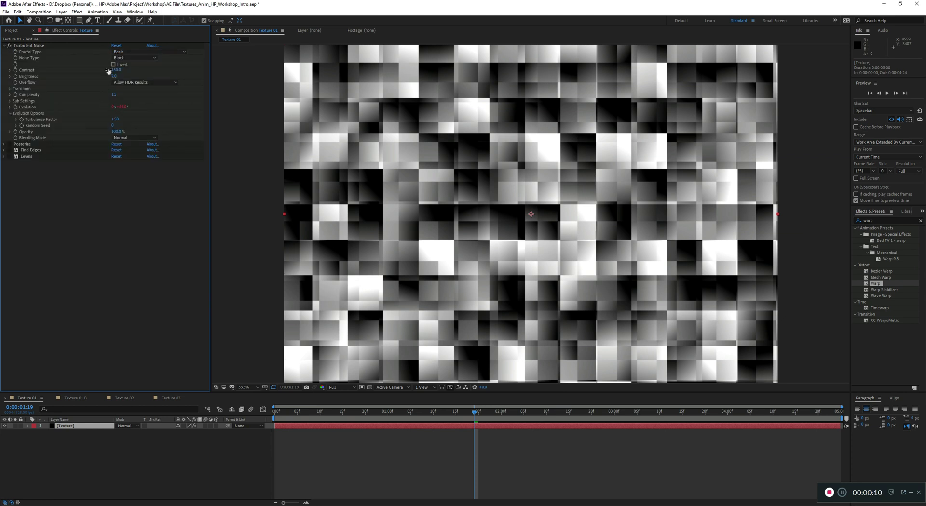
pyautogui.click(4, 46)
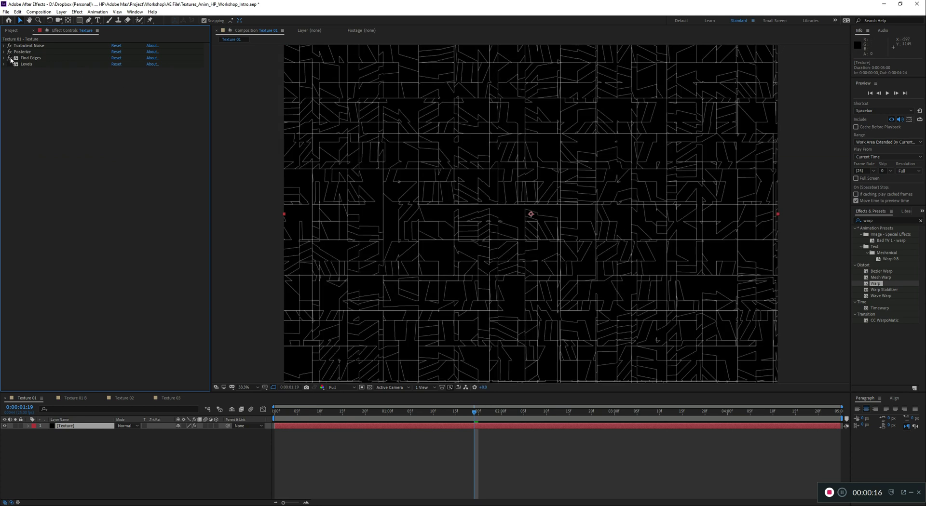
pyautogui.click(9, 64)
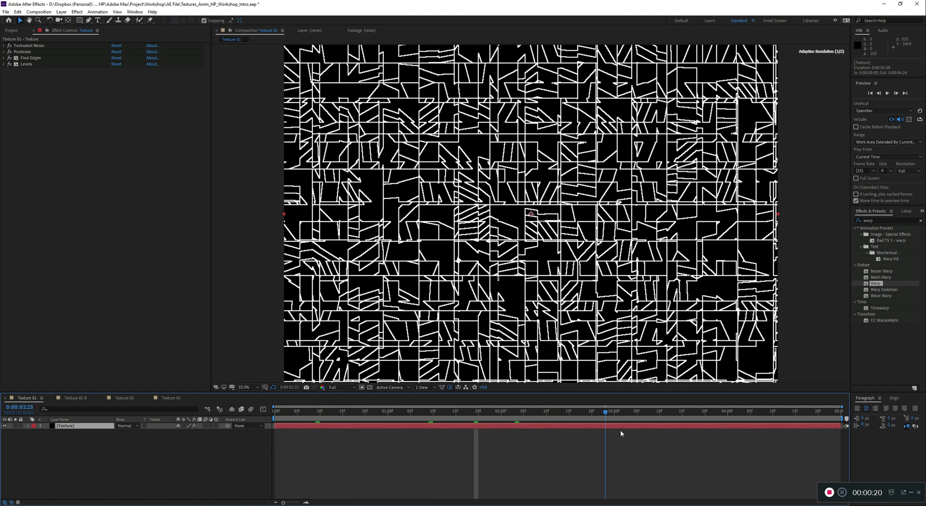
pyautogui.click(628, 411)
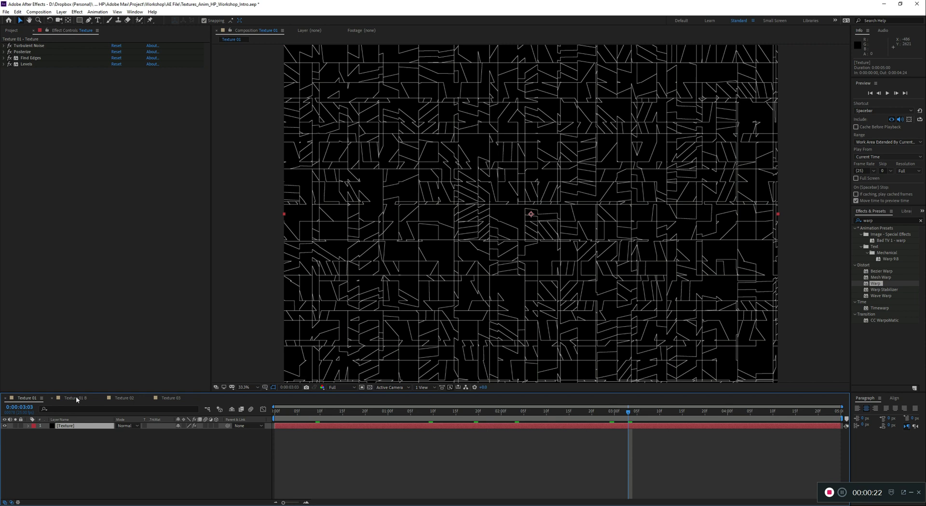
# - Open Texture 01 B, select its Texture layer, and scrub to 0:00:02:06
pyautogui.click(76, 399)
pyautogui.click(70, 431)
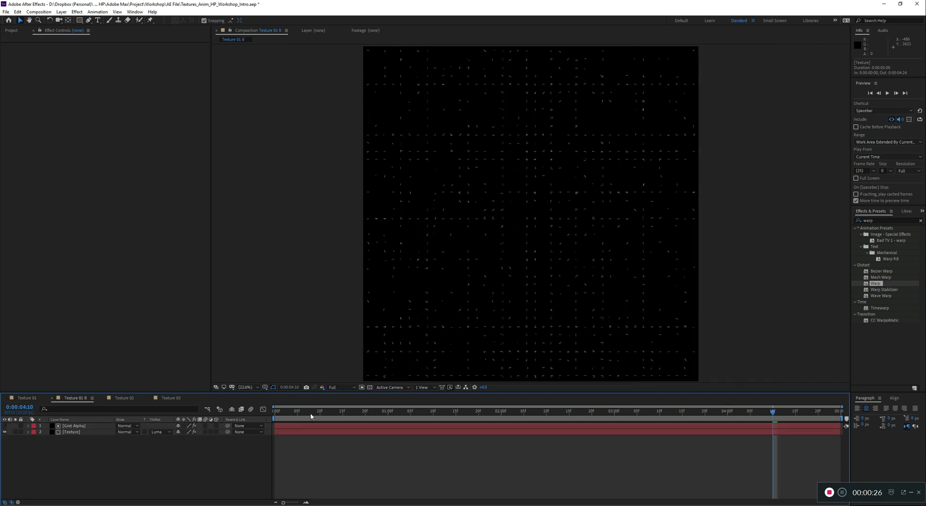
pyautogui.moveTo(352, 414); pyautogui.dragTo(533, 419)
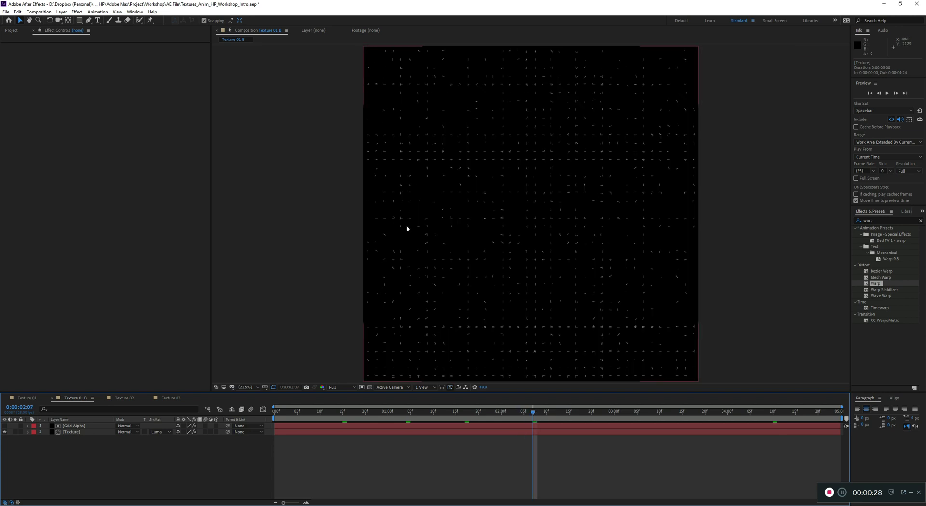
# - In Texture 02, turn off every Texture-layer effect after Turbulent Noise and view its settings
pyautogui.click(124, 399)
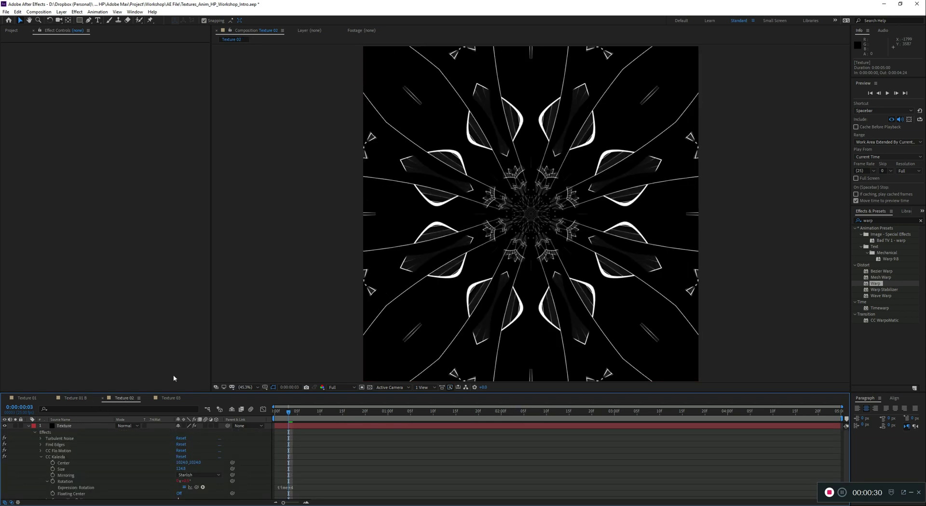
pyautogui.click(33, 426)
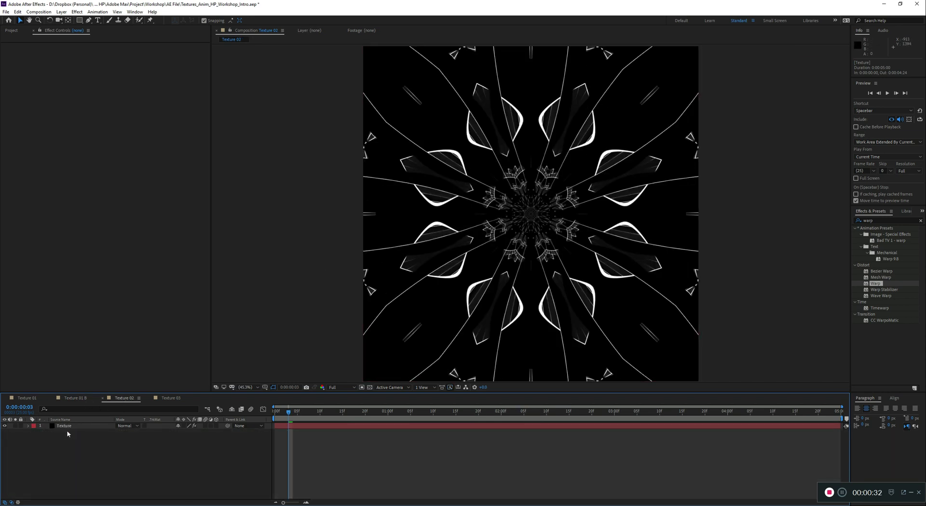
pyautogui.click(68, 427)
pyautogui.moveTo(9, 52); pyautogui.dragTo(10, 76)
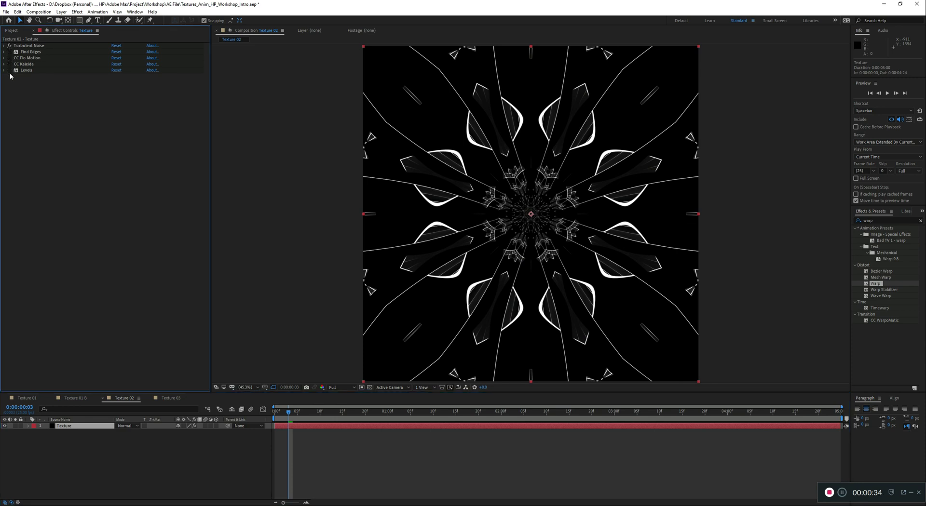
pyautogui.click(4, 46)
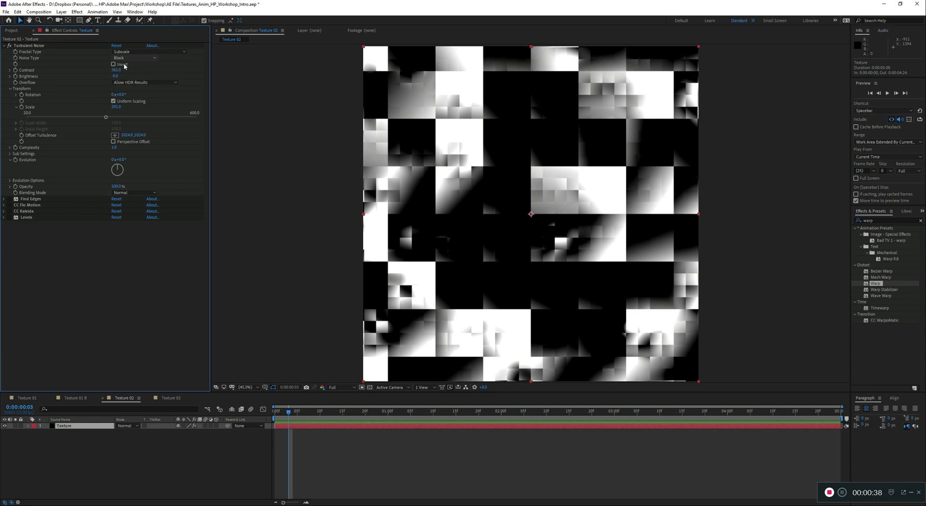
pyautogui.click(4, 45)
# - Re-enable Find Edges, CC Flo Motion (Amount 1 tweak undone) and CC Kaleida
pyautogui.click(9, 51)
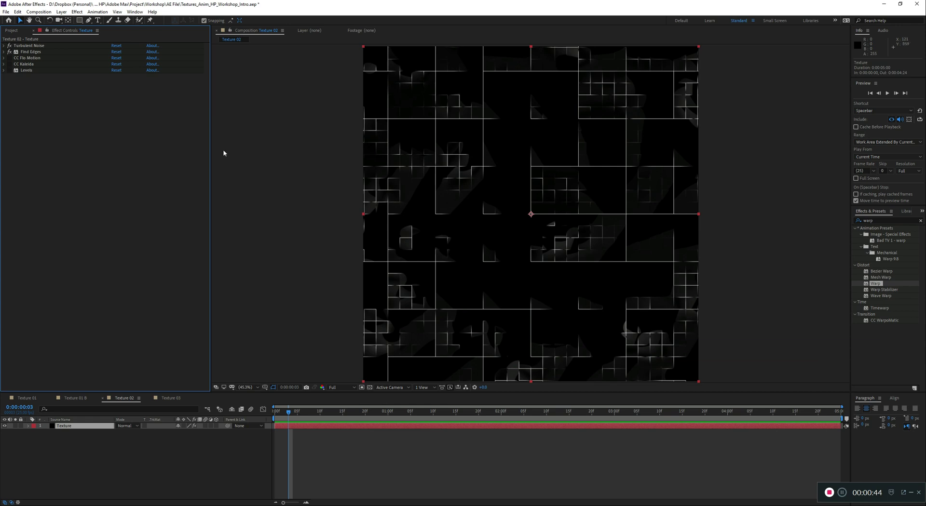
pyautogui.click(10, 58)
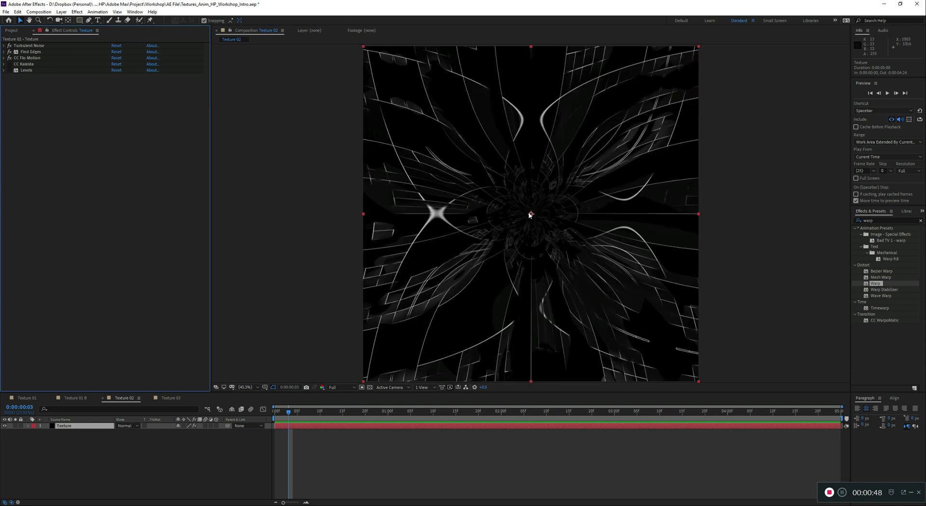
pyautogui.click(4, 57)
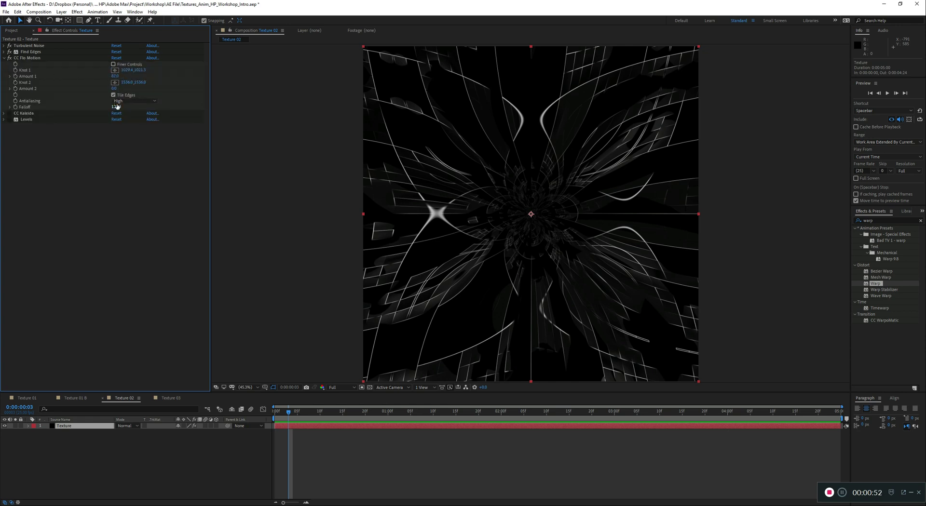
pyautogui.moveTo(115, 75); pyautogui.dragTo(137, 74)
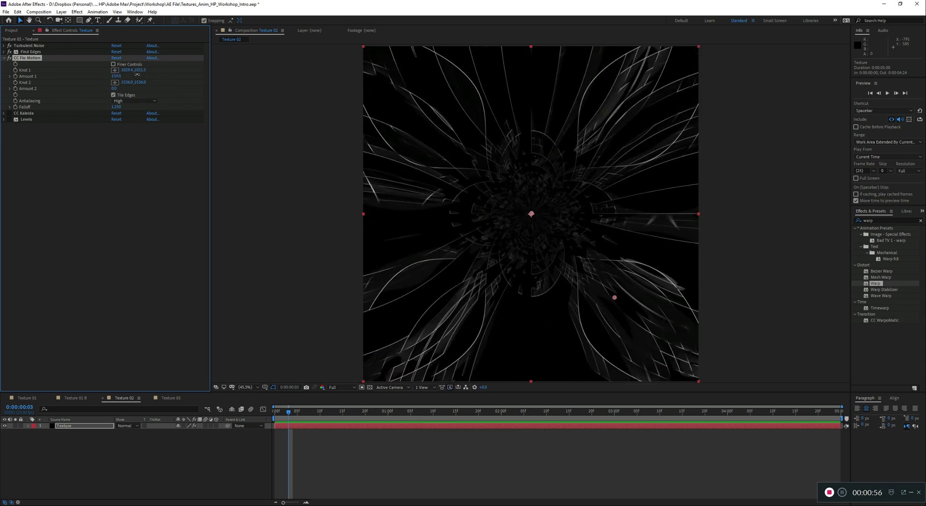
pyautogui.hotkey('ctrl', 'z')
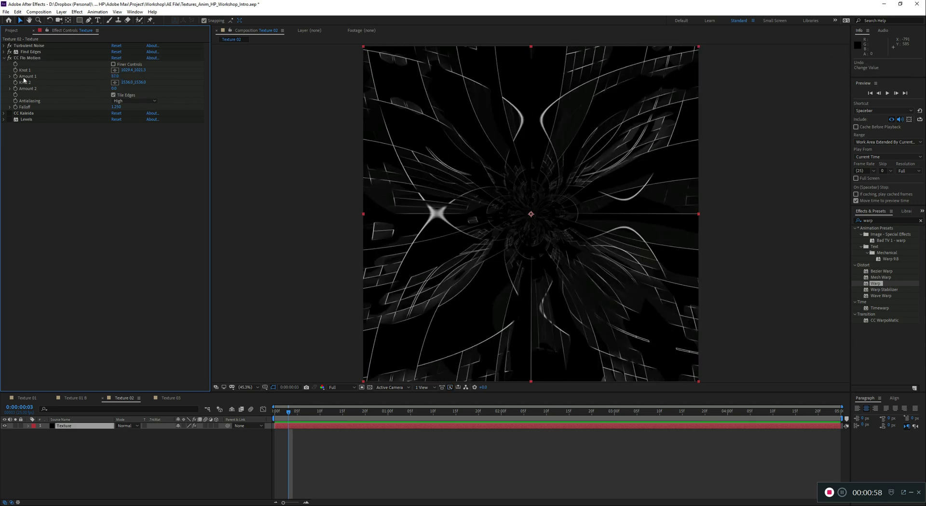
pyautogui.click(5, 58)
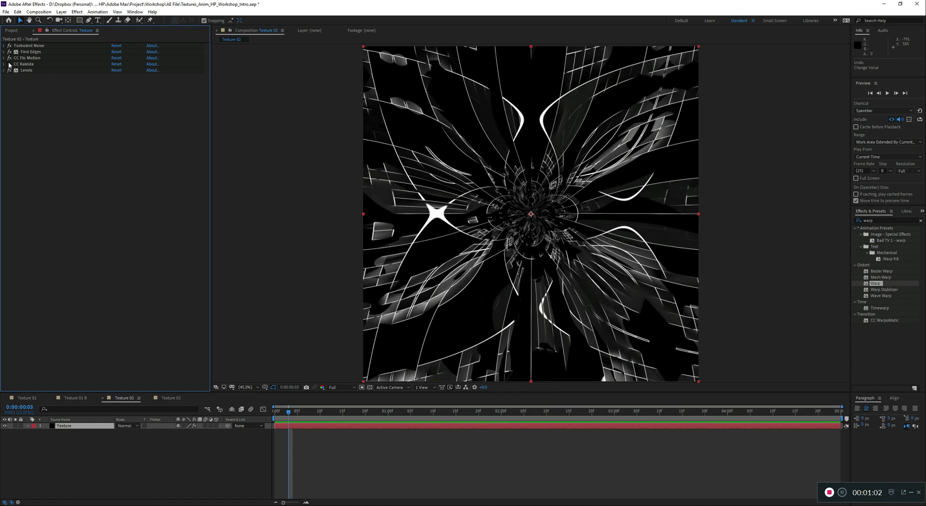
pyautogui.click(9, 64)
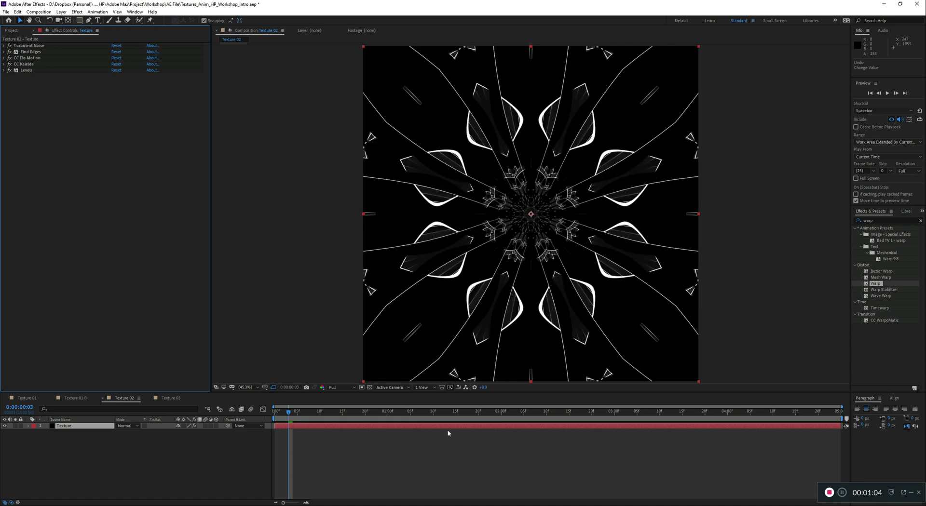
# - Scrub to 0:00:03:19 and briefly preview the kaleidoscope animation
pyautogui.moveTo(394, 416); pyautogui.dragTo(703, 410)
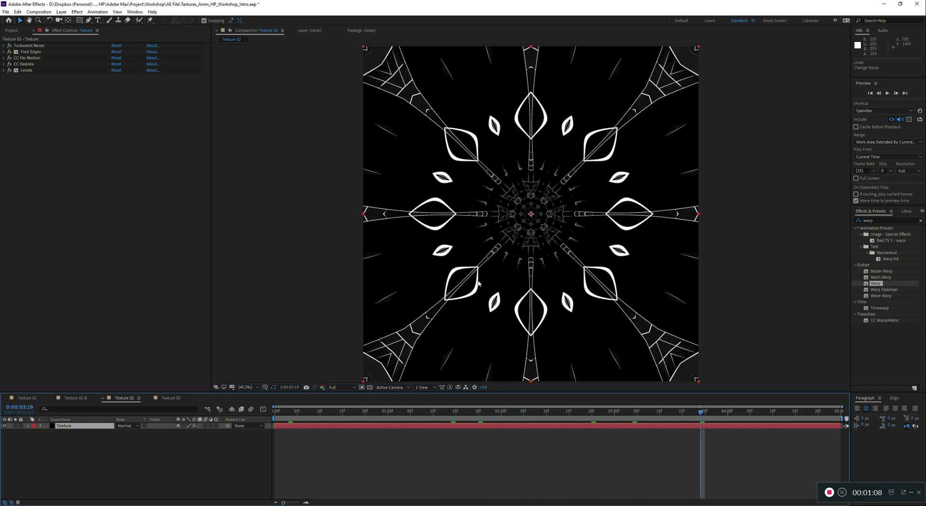
pyautogui.press('space')
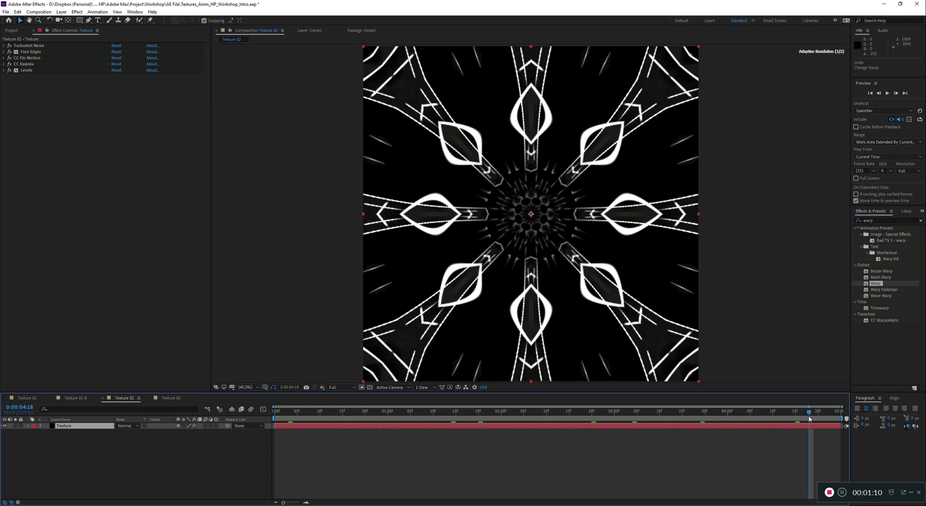
pyautogui.press('space')
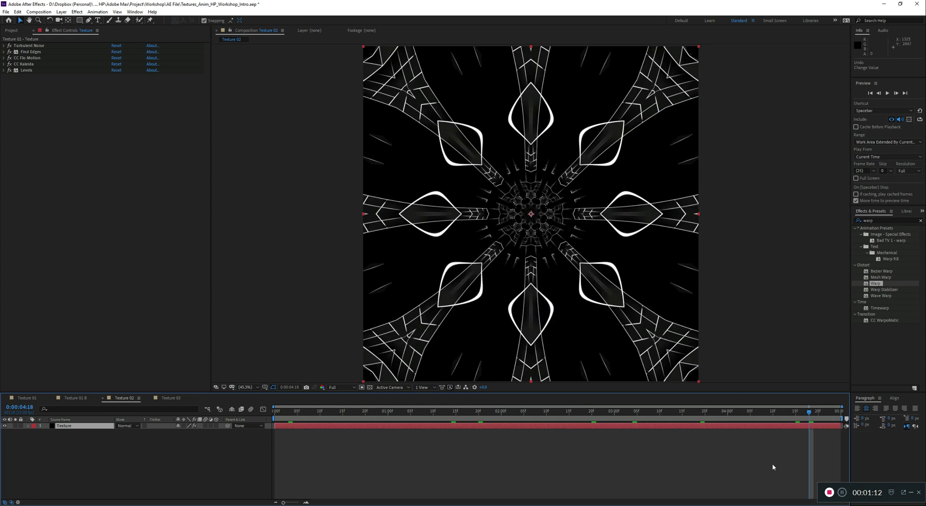